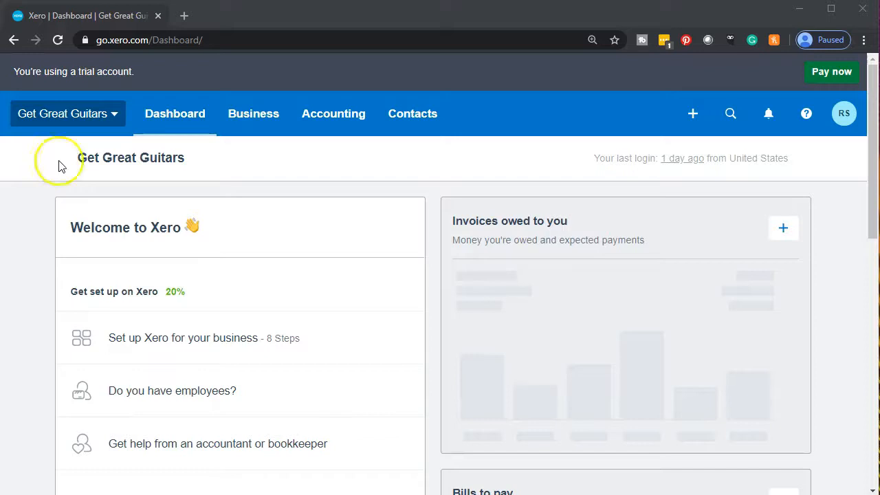
- Open the Products and Services list of the Get Great Guitars organisation
{"action": "left_click", "coordinate": [272, 132]}
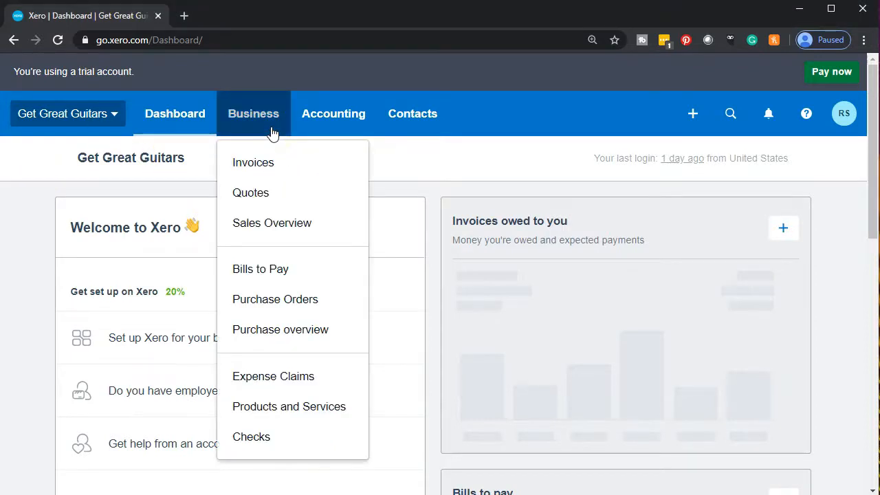
{"action": "left_click", "coordinate": [337, 406]}
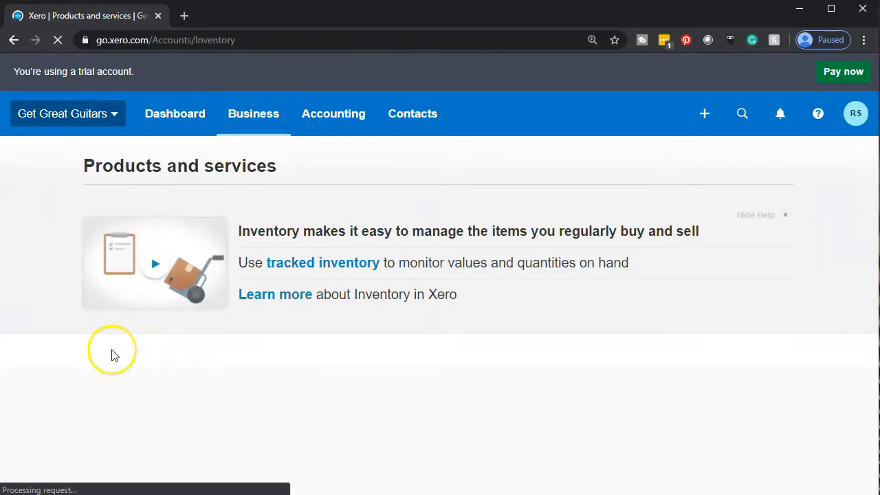
{"action": "scroll", "coordinate": [114, 355], "scroll_direction": "down", "scroll_amount": 2}
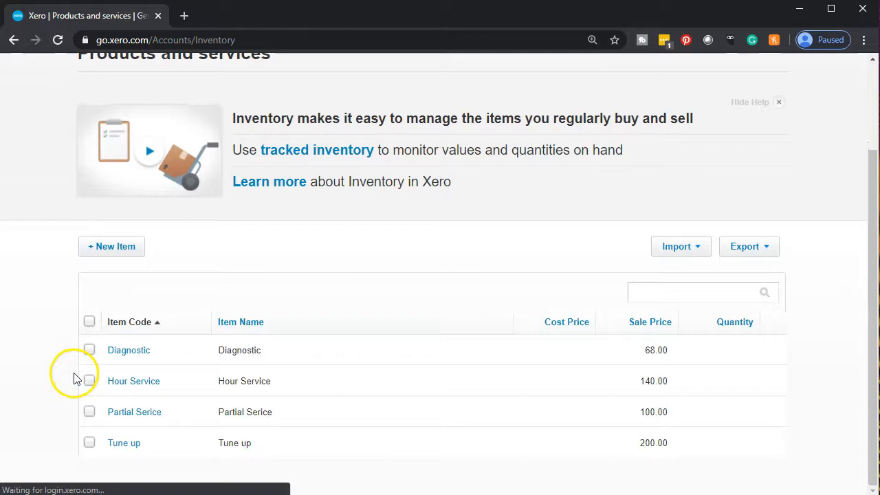
{"action": "left_click", "coordinate": [116, 255]}
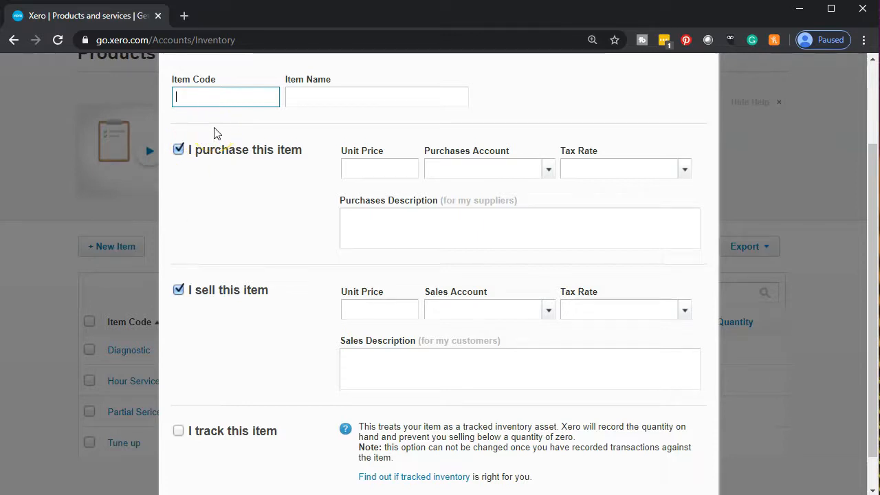
{"action": "left_click", "coordinate": [180, 151]}
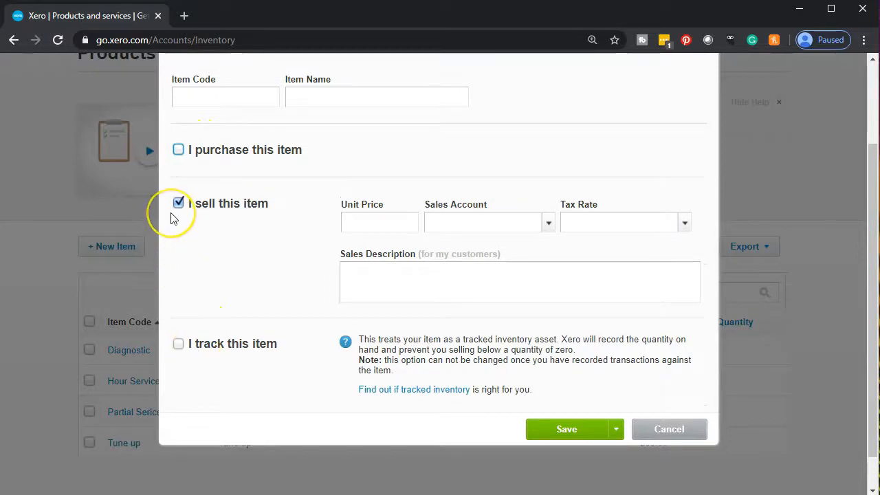
{"action": "scroll", "coordinate": [222, 284], "scroll_direction": "up", "scroll_amount": 2}
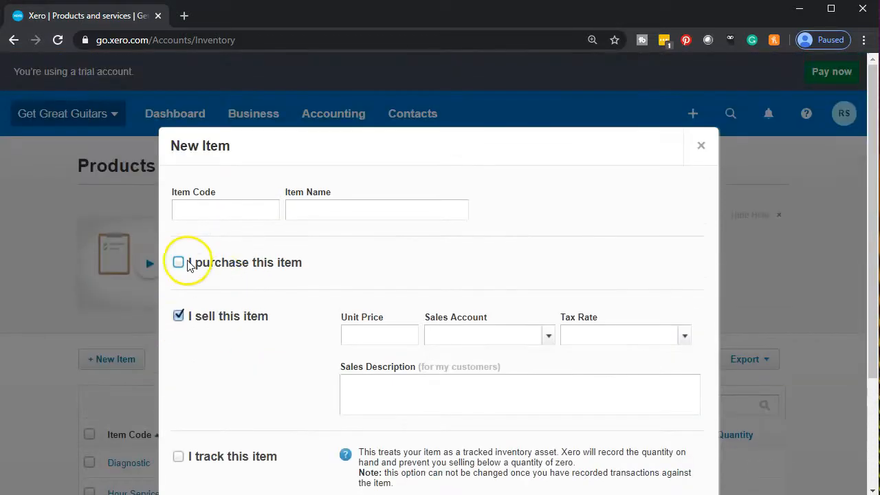
{"action": "left_click", "coordinate": [178, 264]}
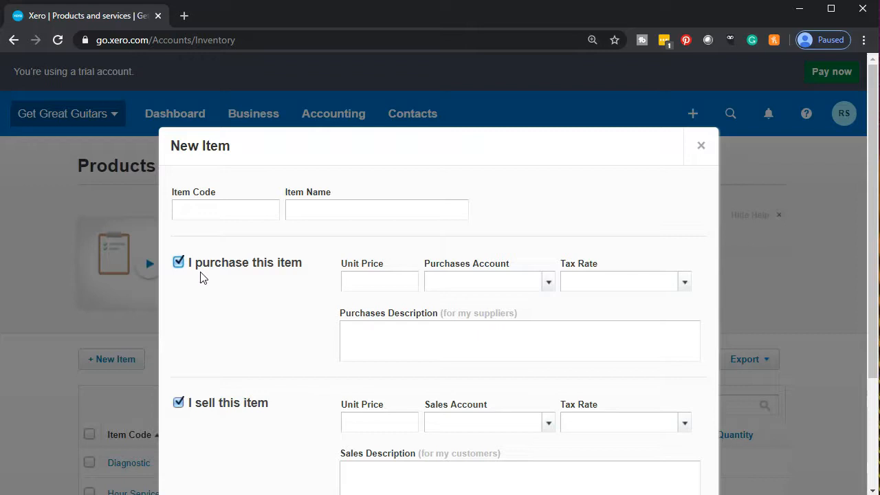
{"action": "scroll", "coordinate": [201, 277], "scroll_direction": "down", "scroll_amount": 2}
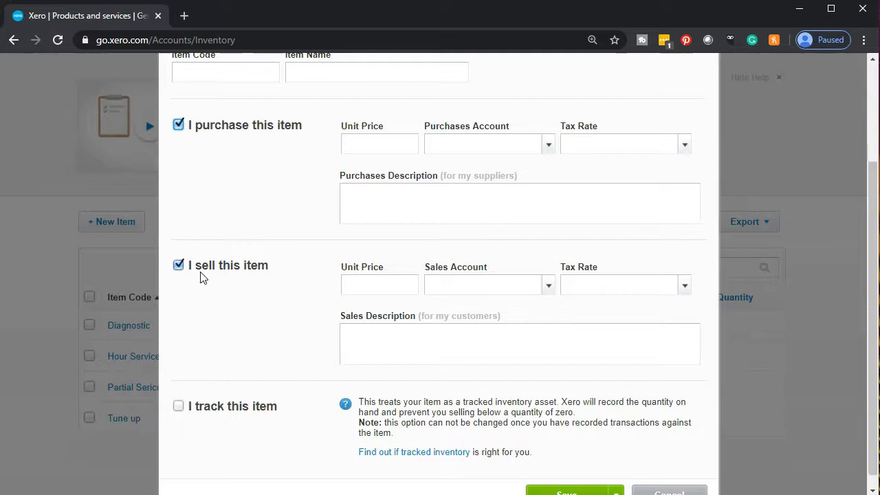
{"action": "left_click", "coordinate": [179, 407]}
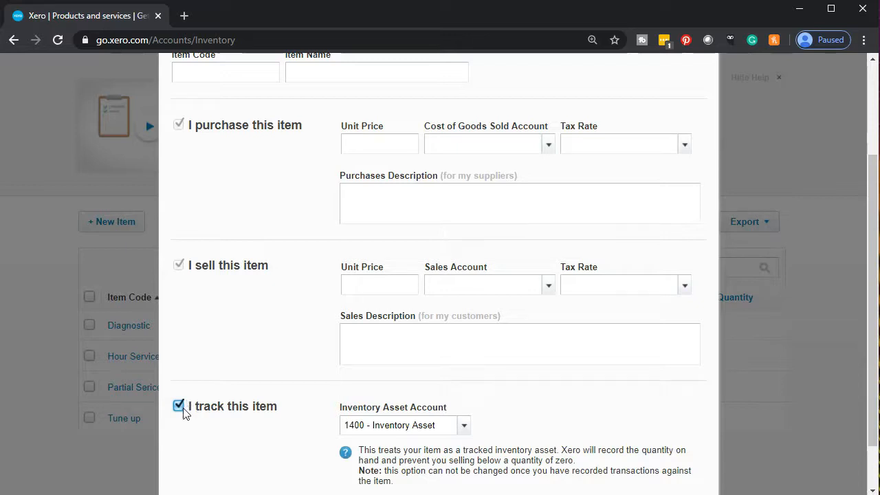
{"action": "left_click", "coordinate": [177, 407]}
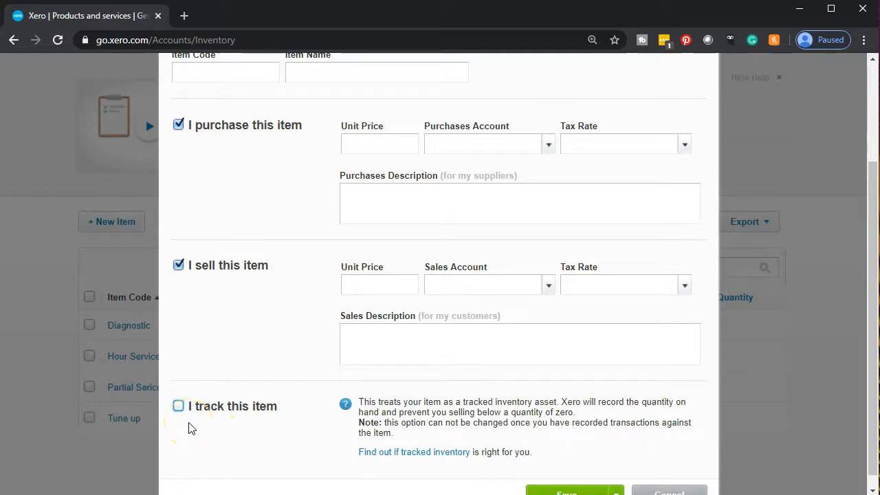
{"action": "scroll", "coordinate": [189, 426], "scroll_direction": "up", "scroll_amount": 1}
{"action": "scroll", "coordinate": [190, 426], "scroll_direction": "down", "scroll_amount": 2}
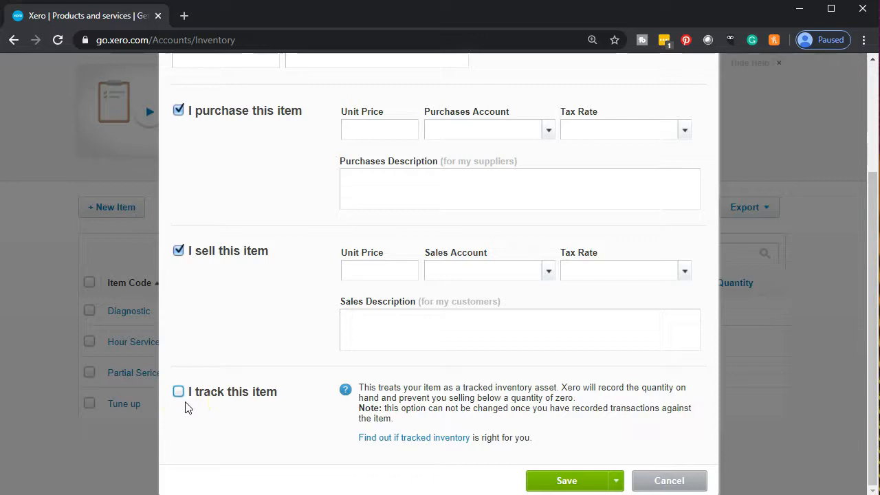
{"action": "scroll", "coordinate": [185, 406], "scroll_direction": "up", "scroll_amount": 4}
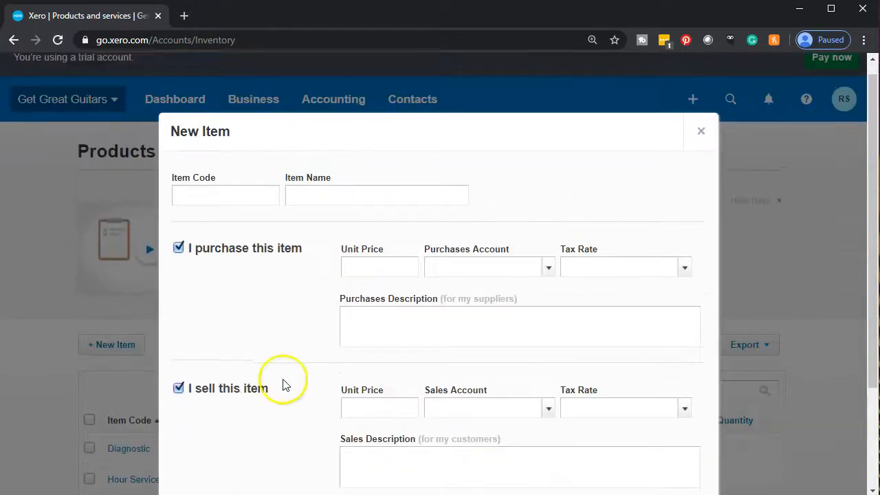
{"action": "left_click", "coordinate": [701, 132]}
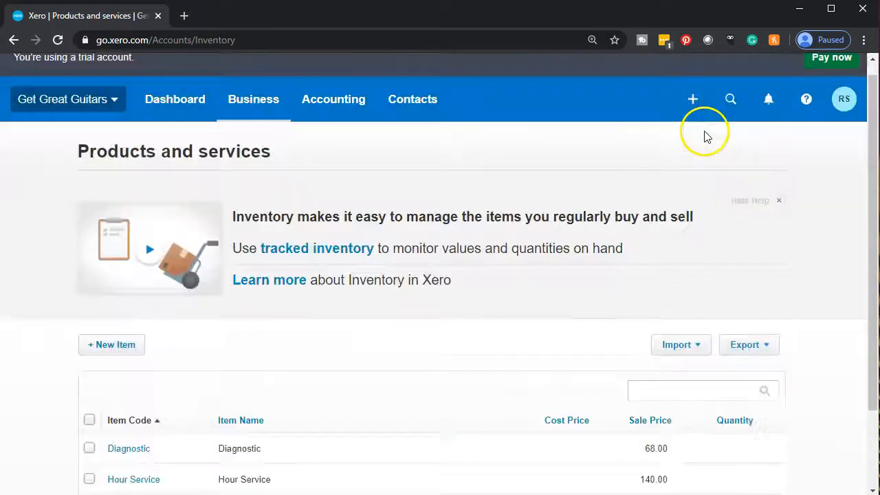
- Download the CSV template for importing inventory items and open the downloaded file in Excel
{"action": "left_click", "coordinate": [665, 347]}
{"action": "left_click", "coordinate": [669, 368]}
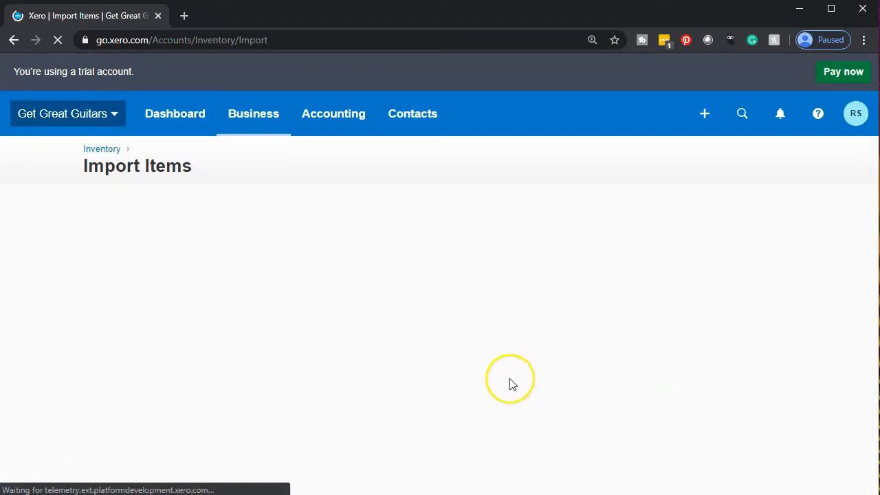
{"action": "scroll", "coordinate": [474, 371], "scroll_direction": "down", "scroll_amount": 1}
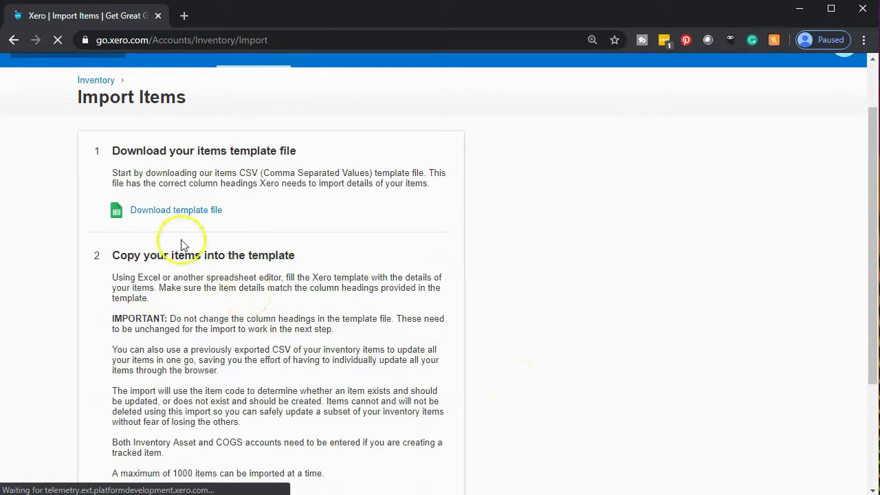
{"action": "left_click", "coordinate": [168, 214]}
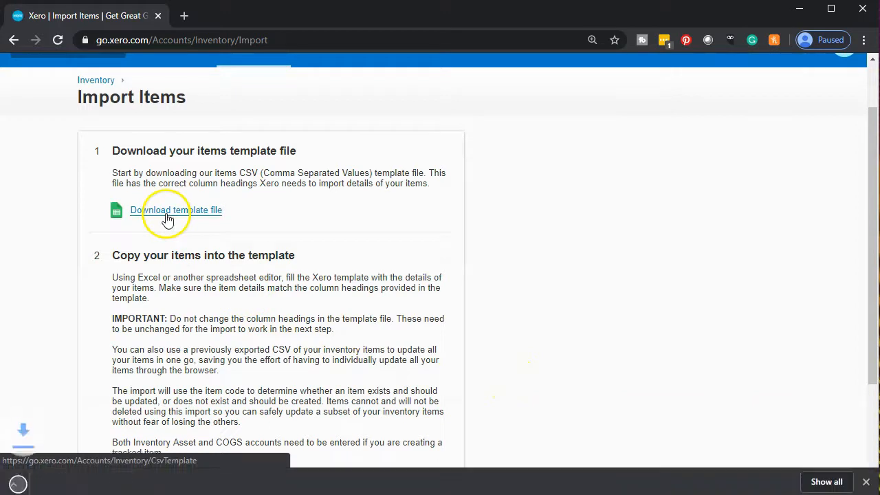
{"action": "left_click", "coordinate": [76, 479]}
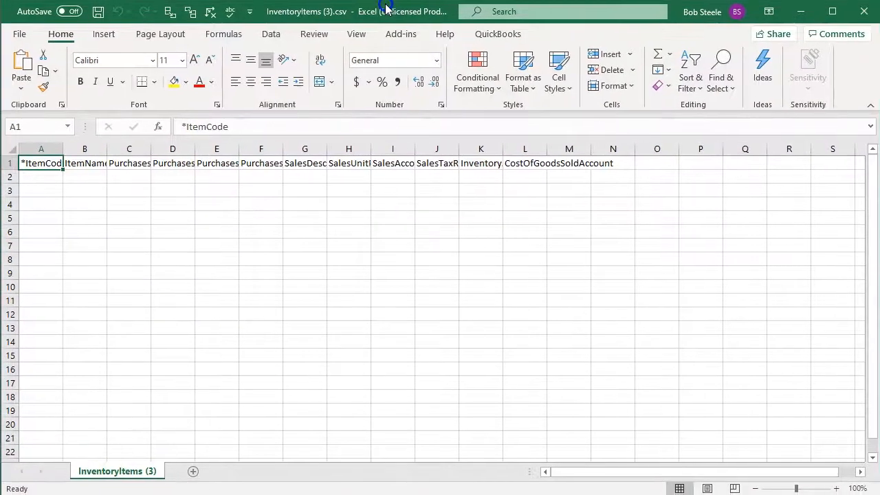
- Auto-fit the widths of columns A to M in the inventory items template to their headings
{"action": "left_click", "coordinate": [250, 228]}
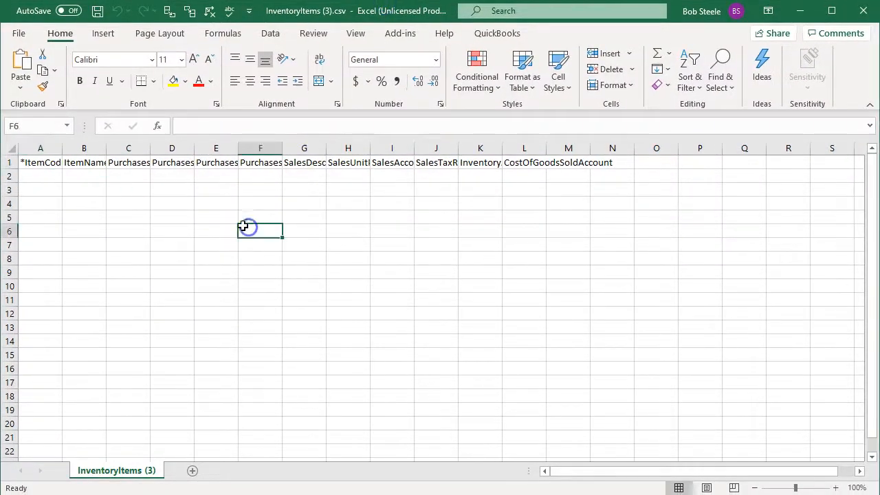
{"action": "left_click_drag", "start_coordinate": [41, 148], "coordinate": [579, 165]}
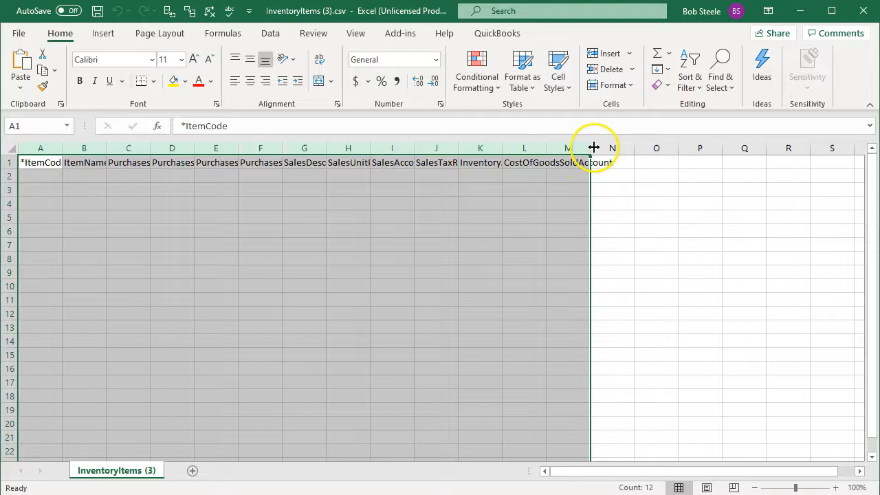
{"action": "double_click", "coordinate": [546, 149]}
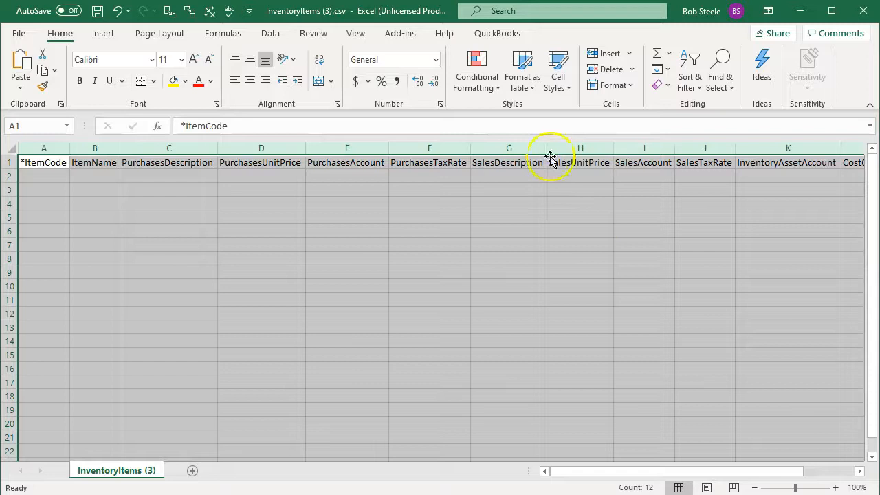
{"action": "left_click", "coordinate": [837, 488]}
{"action": "left_click", "coordinate": [836, 488]}
{"action": "left_click", "coordinate": [836, 488]}
{"action": "left_click", "coordinate": [836, 488]}
{"action": "left_click", "coordinate": [837, 488]}
{"action": "left_click", "coordinate": [258, 212]}
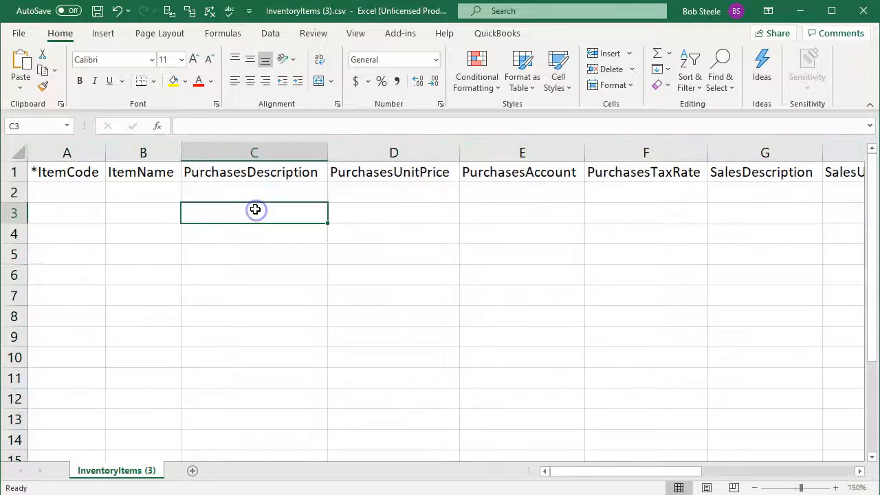
{"action": "key", "text": "Home"}
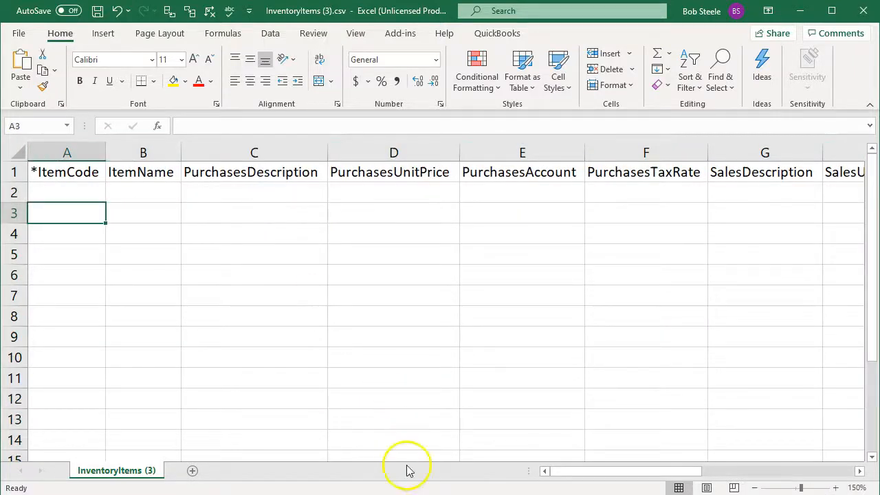
- Switch to the Inventory Item.xlsx workbook and examine its item data and column headings
{"action": "left_click", "coordinate": [371, 481]}
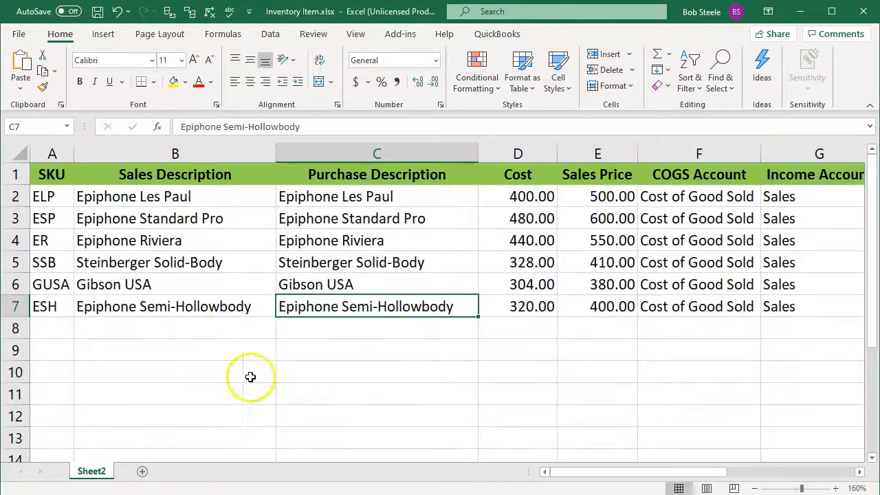
{"action": "left_click", "coordinate": [183, 308]}
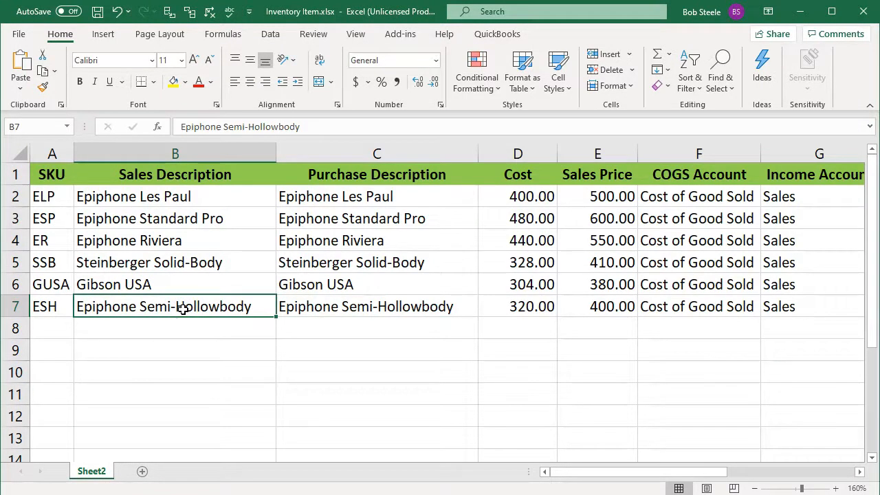
{"action": "key", "text": "Up"}
{"action": "key", "text": "Up"}
{"action": "key", "text": "Up"}
{"action": "key", "text": "Up"}
{"action": "key", "text": "Up"}
{"action": "key", "text": "Up"}
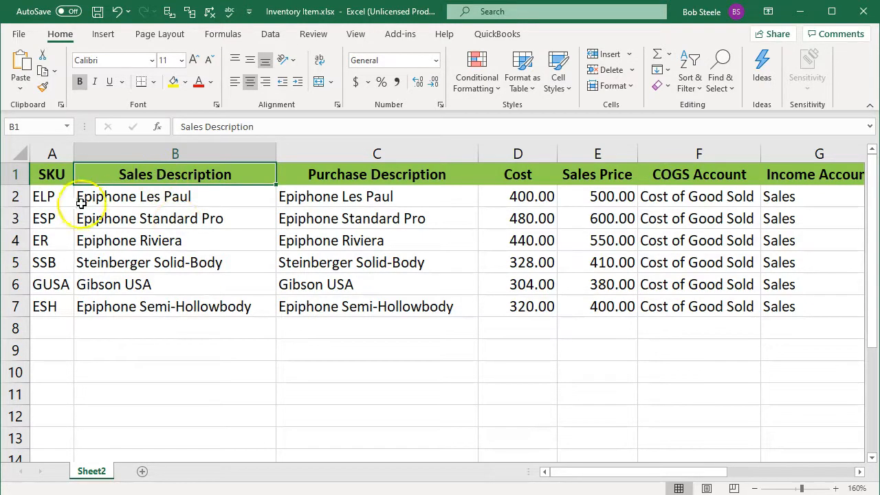
- Copy the SKUs in A2:A7 and paste them into the template's ItemCode column starting at A2
{"action": "left_click_drag", "start_coordinate": [55, 197], "coordinate": [38, 315]}
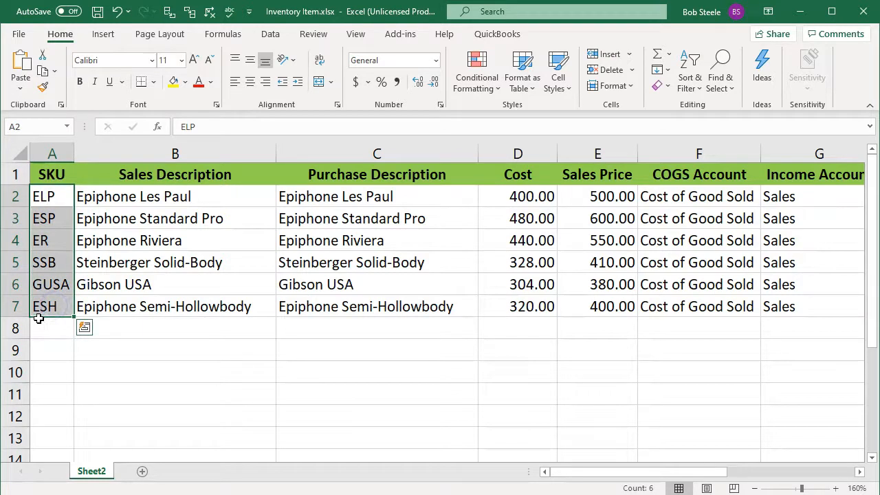
{"action": "key", "text": "ctrl+c"}
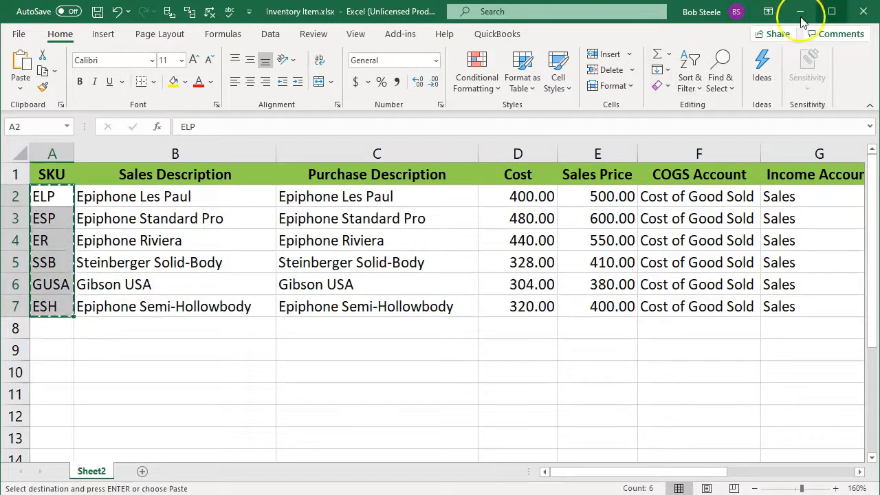
{"action": "left_click", "coordinate": [798, 12]}
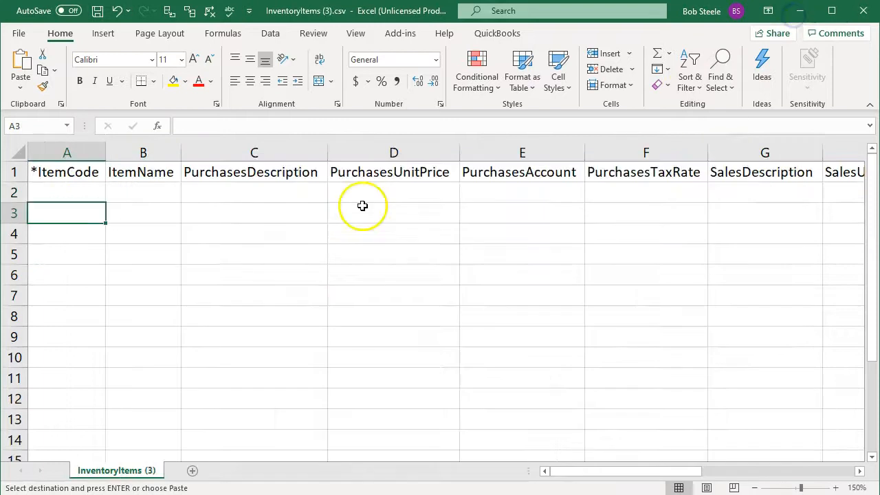
{"action": "left_click", "coordinate": [66, 177]}
{"action": "left_click", "coordinate": [67, 193]}
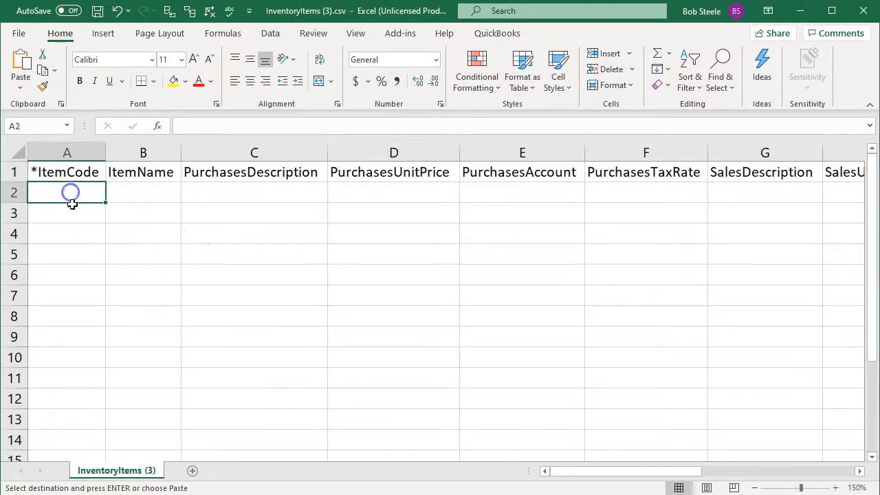
{"action": "key", "text": "ctrl+v"}
{"action": "left_click", "coordinate": [102, 243]}
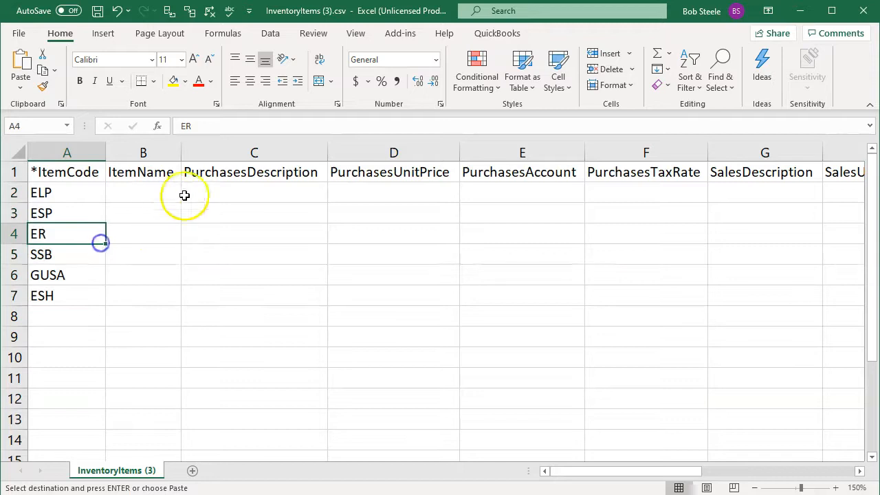
- Copy the sales descriptions in B2:B7 of Inventory Item.xlsx into the template's ItemName column from B2, and auto-fit column B
{"action": "left_click", "coordinate": [161, 190]}
{"action": "left_click", "coordinate": [448, 493]}
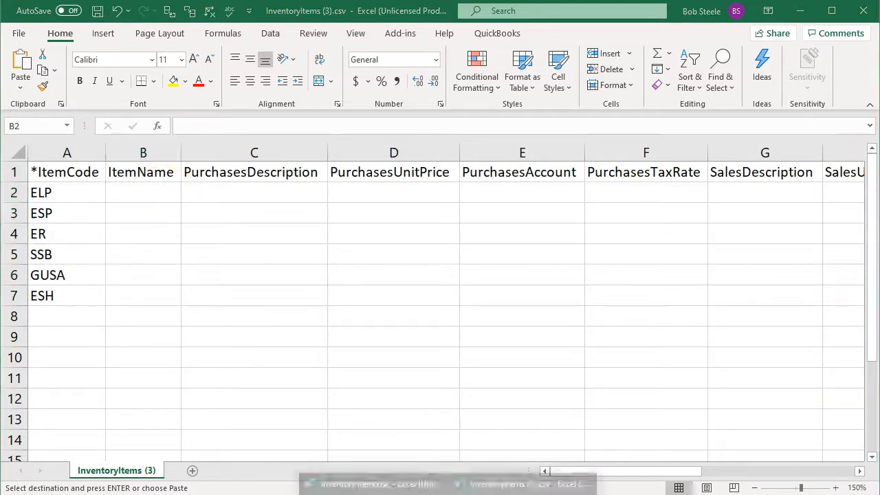
{"action": "left_click", "coordinate": [371, 481]}
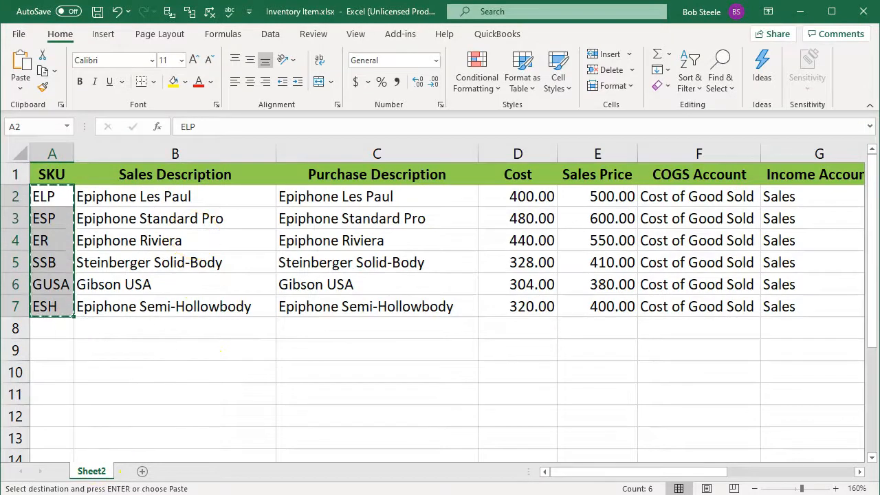
{"action": "key", "text": "ctrl+v"}
{"action": "left_click_drag", "start_coordinate": [138, 197], "coordinate": [141, 310]}
{"action": "key", "text": "ctrl+c"}
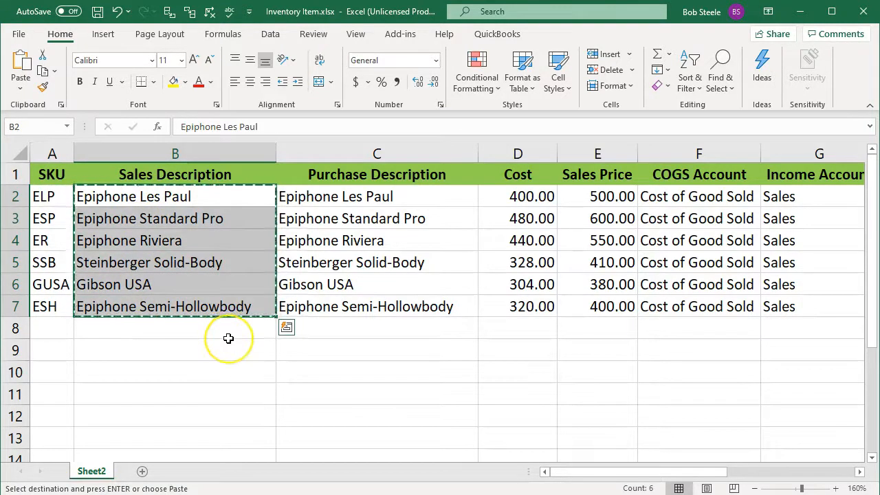
{"action": "left_click", "coordinate": [802, 11]}
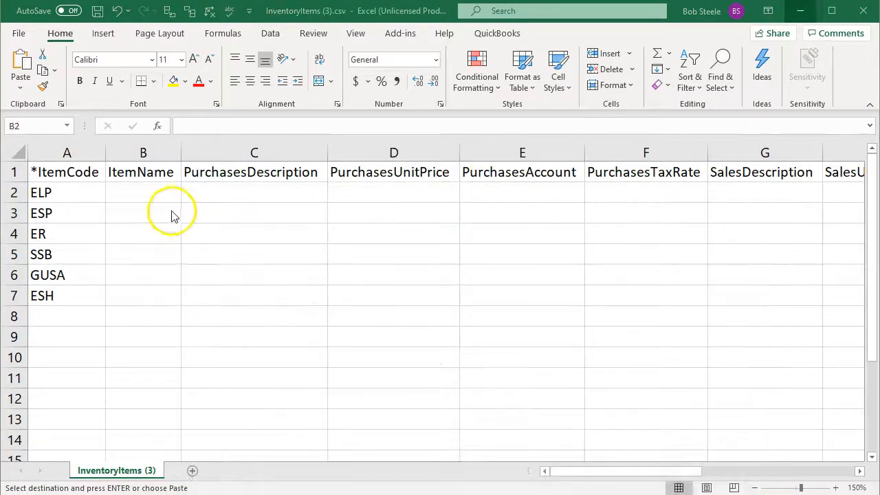
{"action": "left_click", "coordinate": [172, 210]}
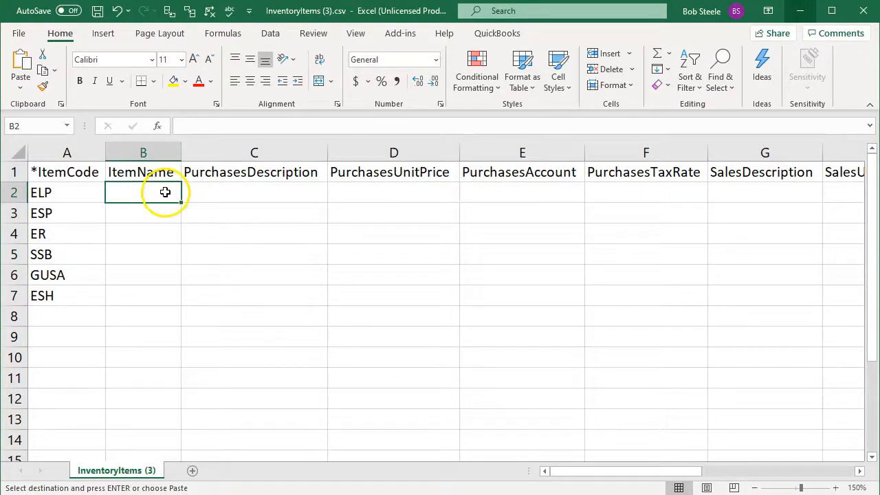
{"action": "key", "text": "ctrl+v"}
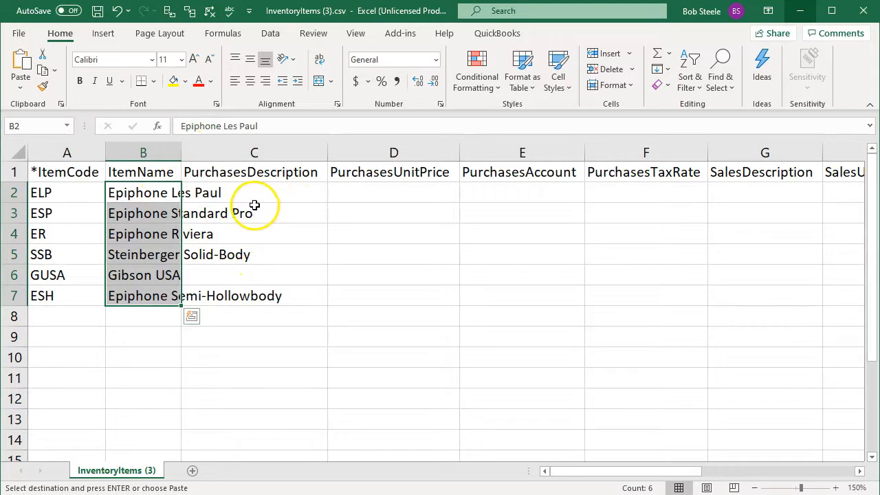
{"action": "double_click", "coordinate": [181, 150]}
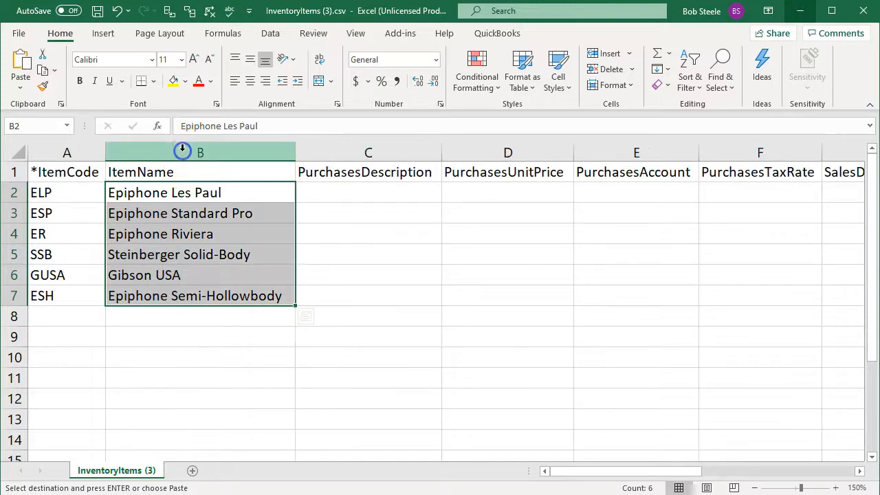
- Paste the same copied item descriptions into the template's PurchasesDescription column starting at C2
{"action": "left_click", "coordinate": [358, 205]}
{"action": "left_click", "coordinate": [358, 188]}
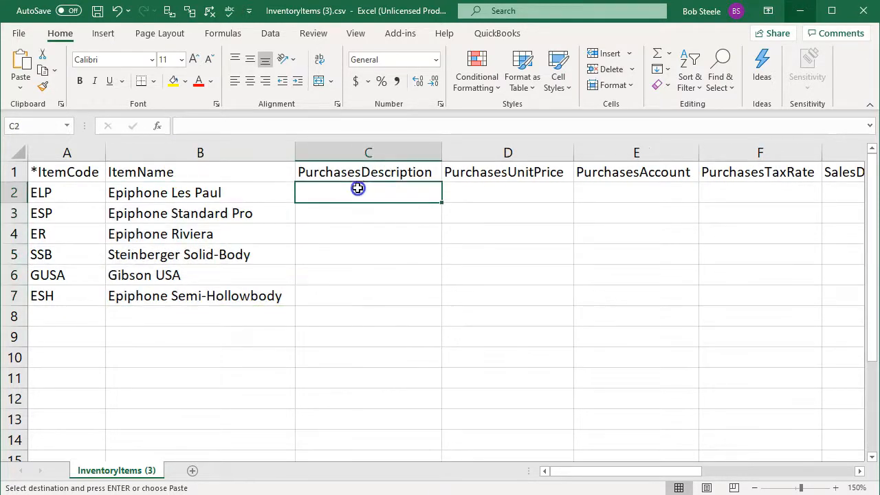
{"action": "key", "text": "ctrl+v"}
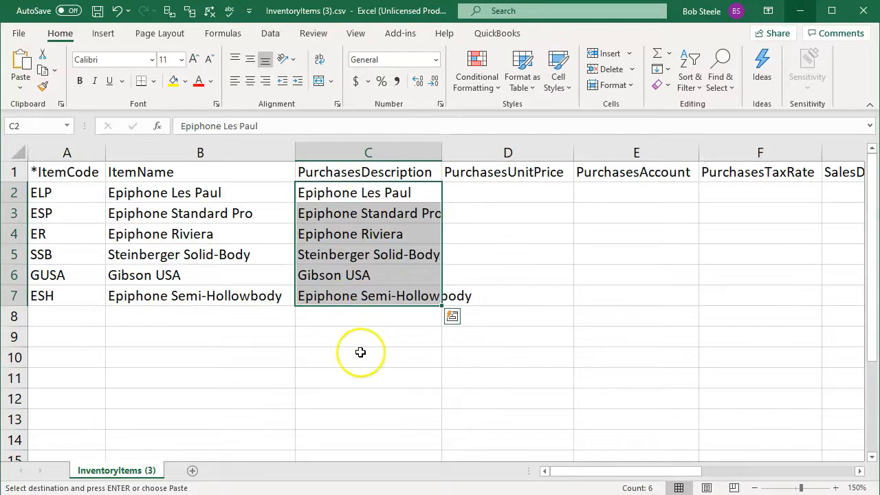
{"action": "left_click", "coordinate": [236, 197]}
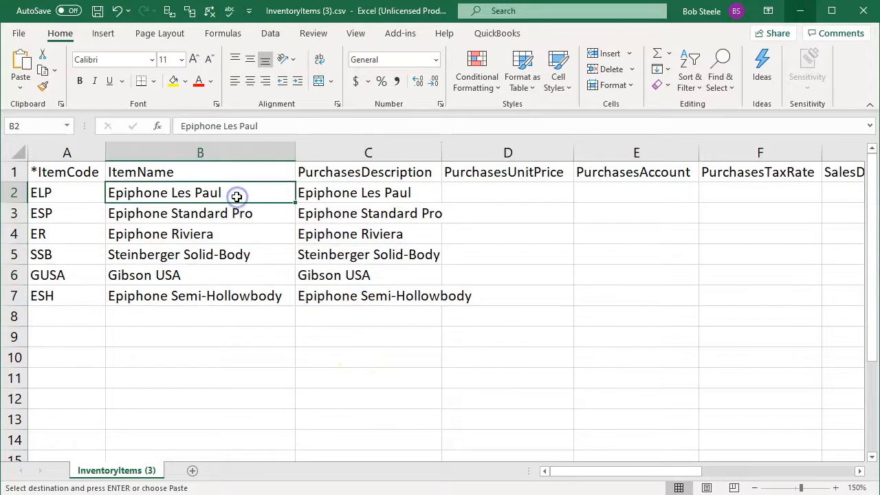
{"action": "key", "text": "Right"}
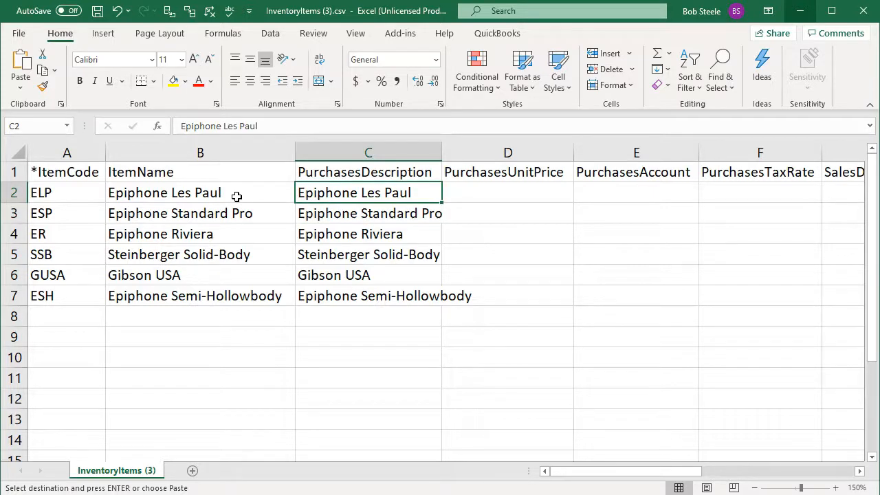
- Copy the costs in D2:D7 of Inventory Item.xlsx and paste them into the template's PurchasesUnitPrice column starting at D2
{"action": "key", "text": "Right"}
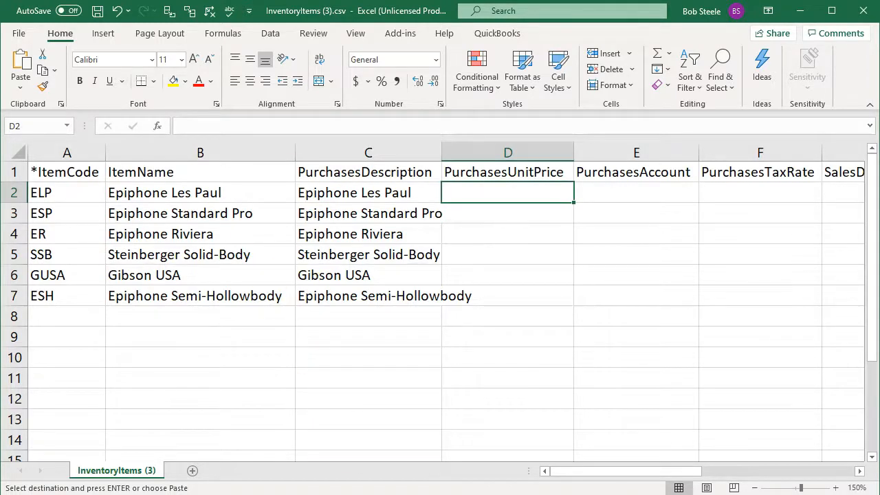
{"action": "left_click", "coordinate": [447, 494]}
{"action": "left_click", "coordinate": [411, 481]}
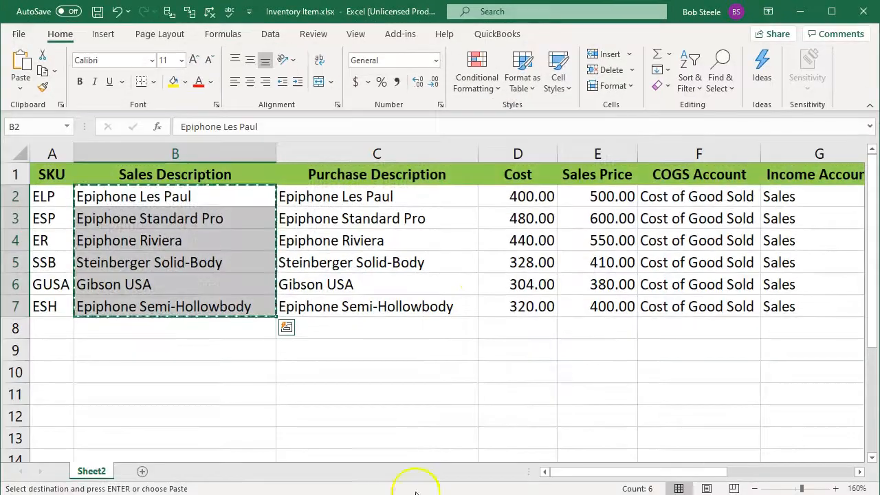
{"action": "left_click", "coordinate": [488, 278]}
{"action": "left_click_drag", "start_coordinate": [518, 199], "coordinate": [530, 306]}
{"action": "key", "text": "ctrl+c"}
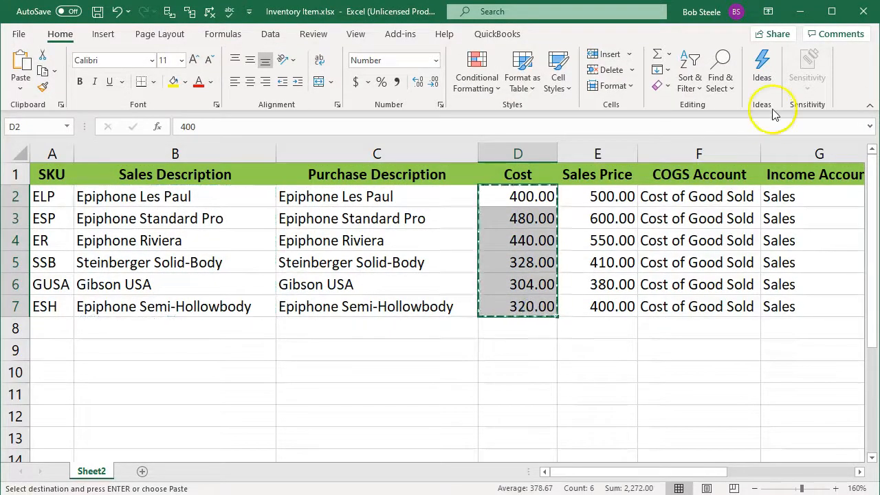
{"action": "left_click", "coordinate": [800, 21]}
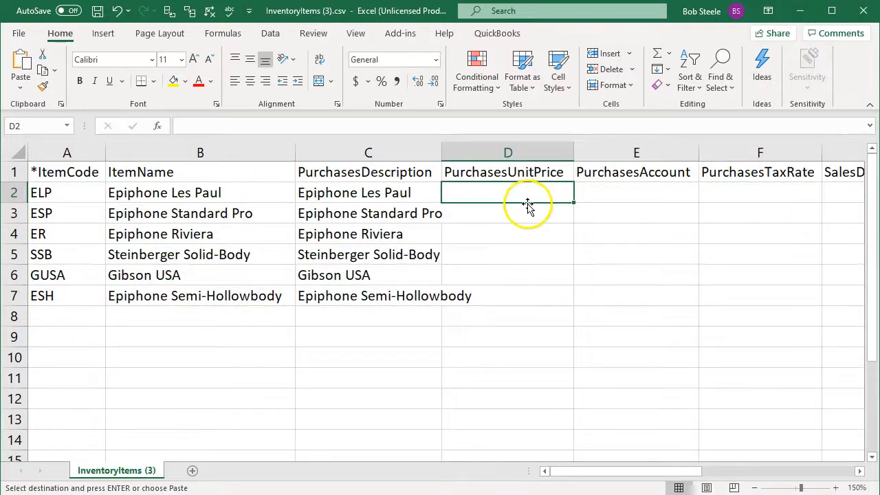
{"action": "key", "text": "ctrl+v"}
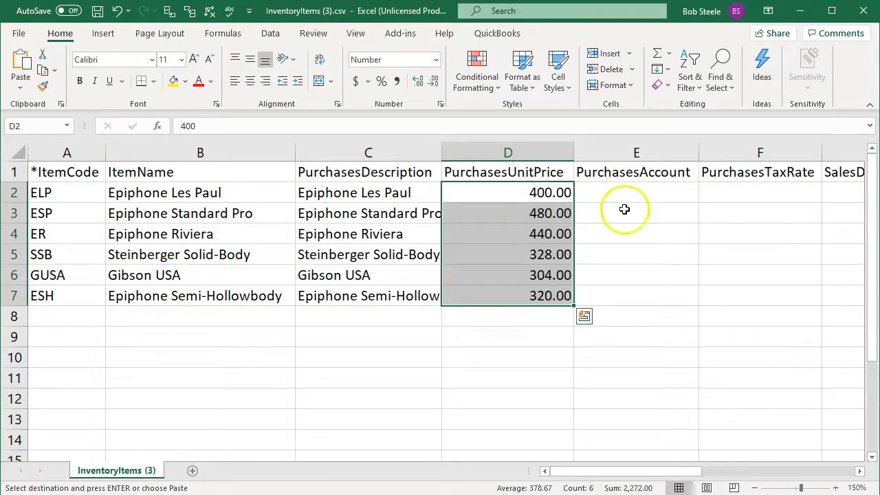
- Select the template's first PurchasesAccount cell, E2, then switch to Xero and open the chart of accounts in a duplicate of the Import Items tab
{"action": "left_click", "coordinate": [657, 193]}
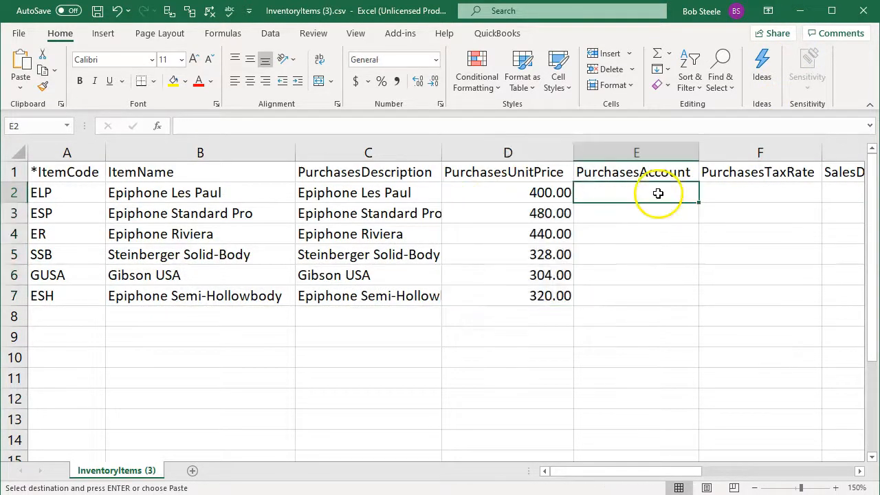
{"action": "left_click", "coordinate": [799, 12]}
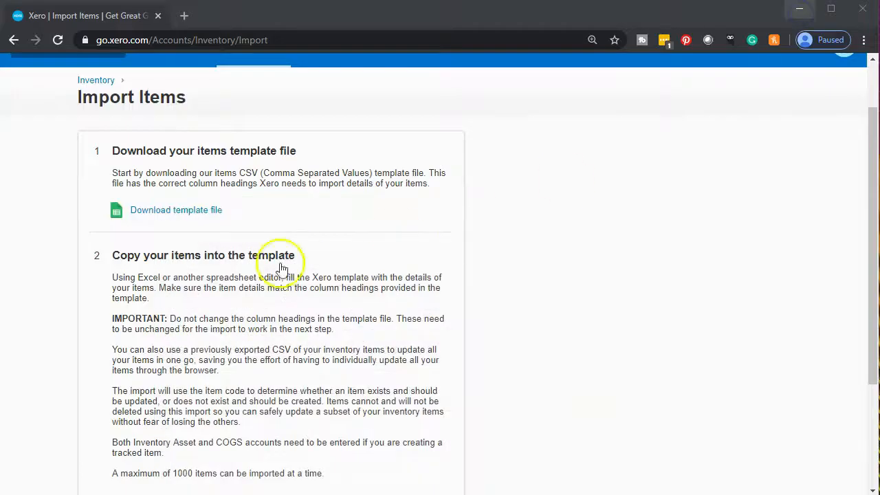
{"action": "right_click", "coordinate": [111, 19]}
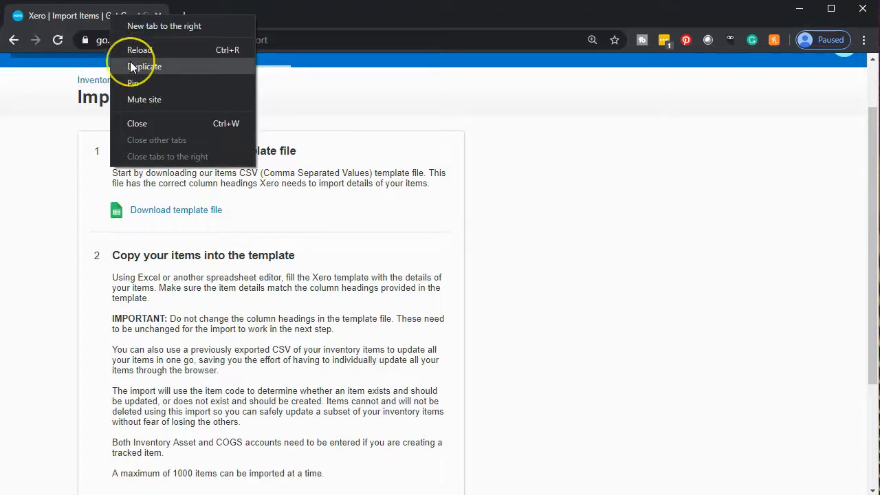
{"action": "left_click", "coordinate": [130, 61]}
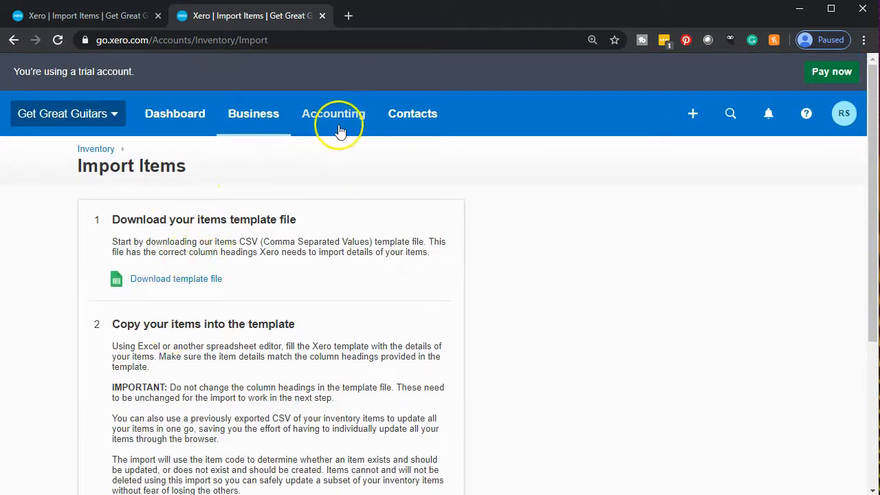
{"action": "left_click", "coordinate": [337, 123]}
{"action": "scroll", "coordinate": [371, 261], "scroll_direction": "down", "scroll_amount": 2}
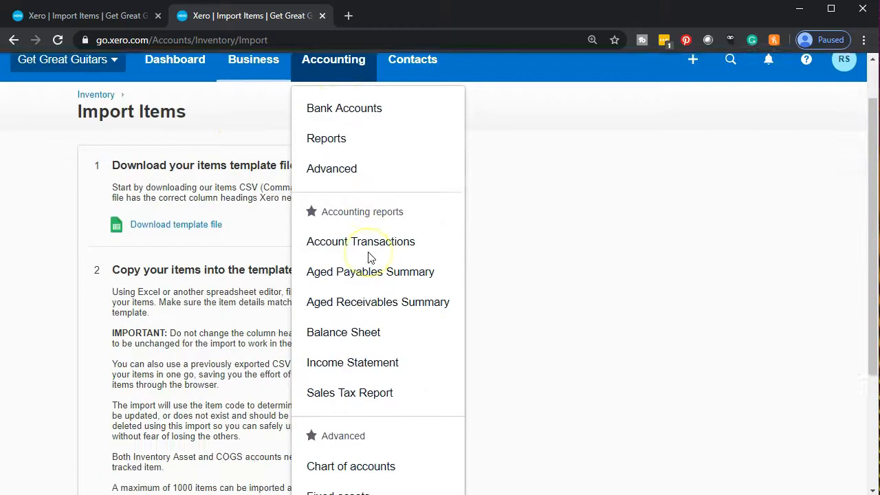
{"action": "left_click", "coordinate": [370, 388]}
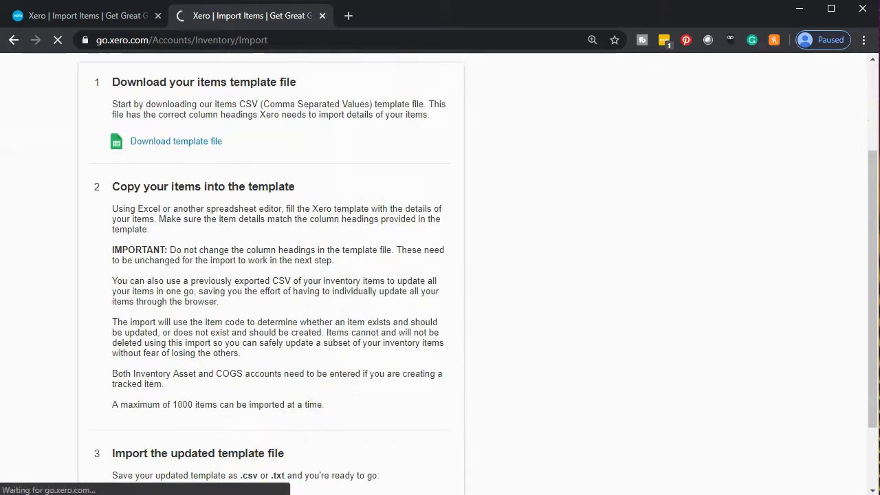
- Show only the asset accounts in the chart of accounts and look up the code of the Inventory Asset account
{"action": "scroll", "coordinate": [68, 282], "scroll_direction": "down", "scroll_amount": 3}
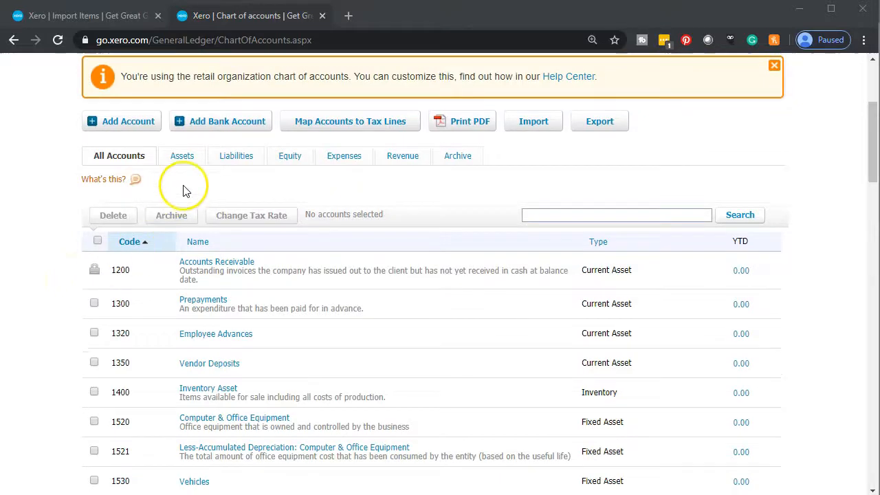
{"action": "left_click", "coordinate": [180, 158]}
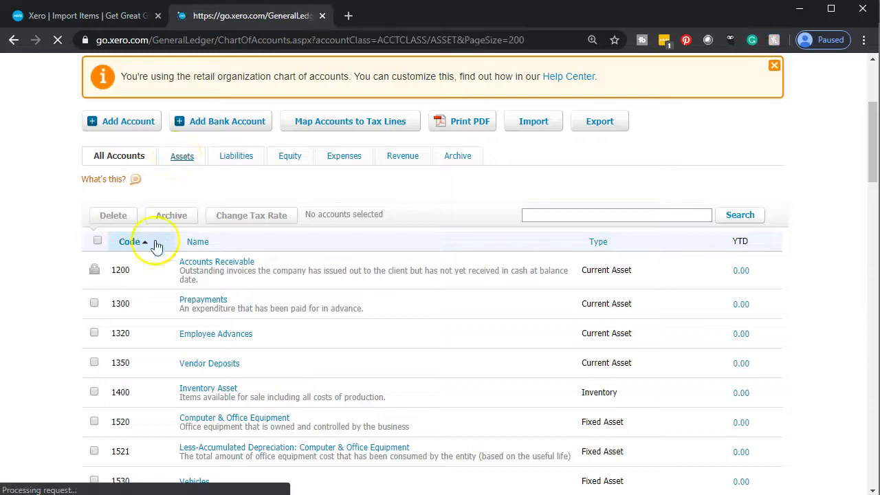
{"action": "scroll", "coordinate": [36, 316], "scroll_direction": "down", "scroll_amount": 3}
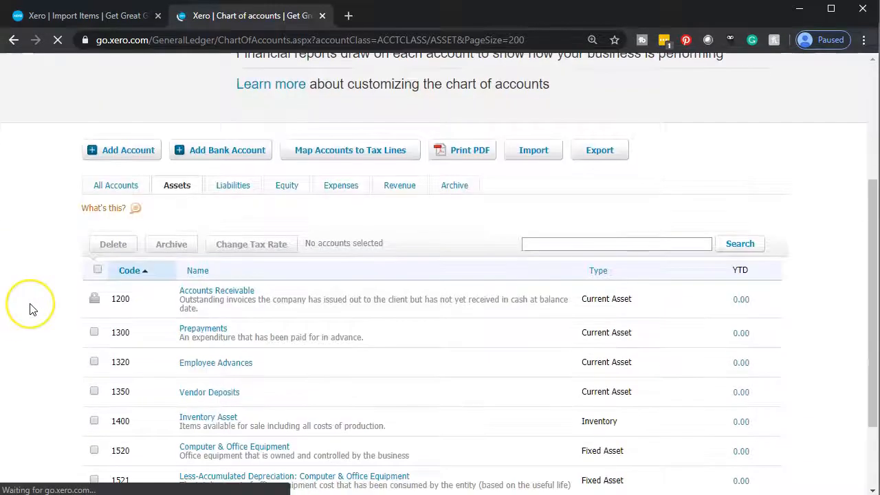
{"action": "scroll", "coordinate": [33, 309], "scroll_direction": "down", "scroll_amount": 1}
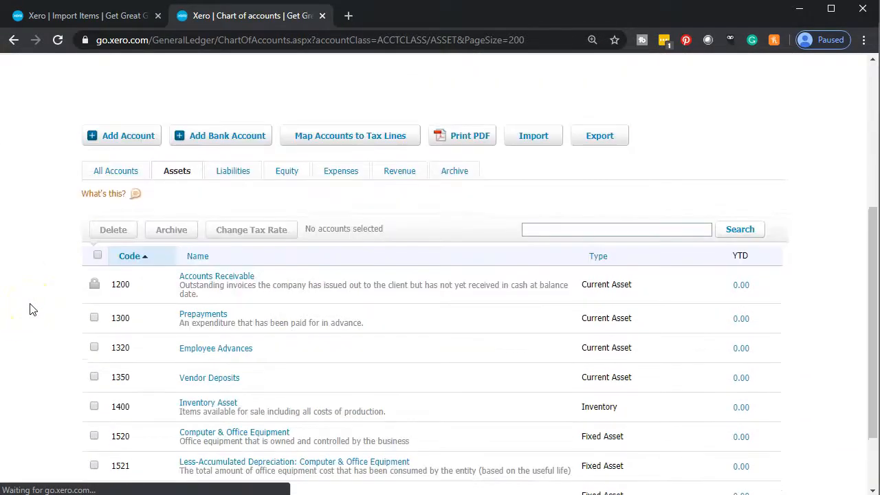
{"action": "scroll", "coordinate": [29, 309], "scroll_direction": "down", "scroll_amount": 1}
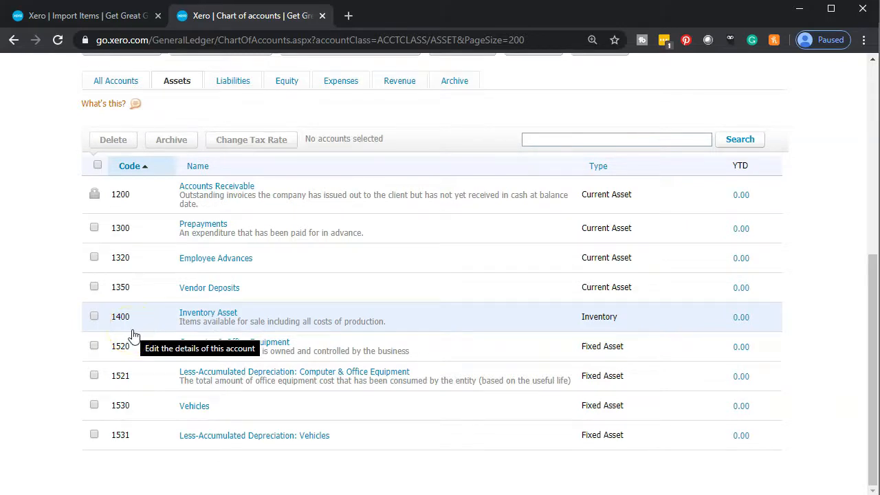
- Switch back to the InventoryItems (3).csv template, enter 1400 as the PurchasesAccount in E2 and copy it down to E3:E7
{"action": "left_click", "coordinate": [448, 494]}
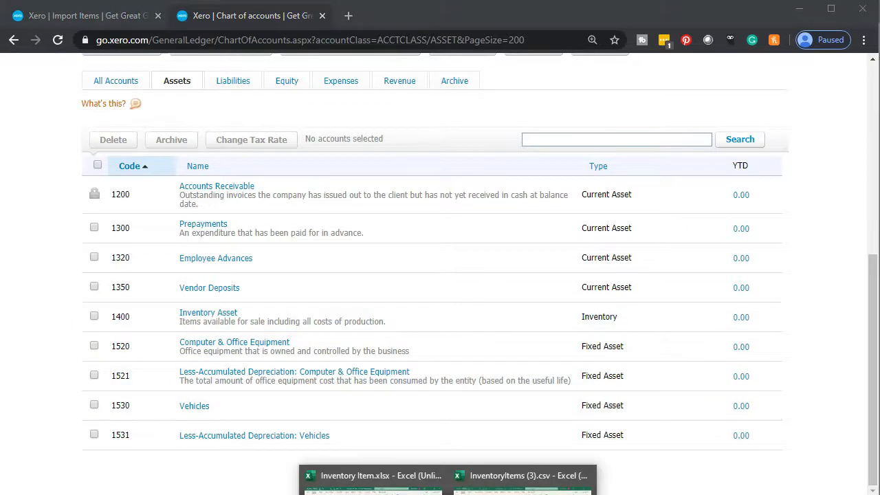
{"action": "left_click", "coordinate": [522, 485]}
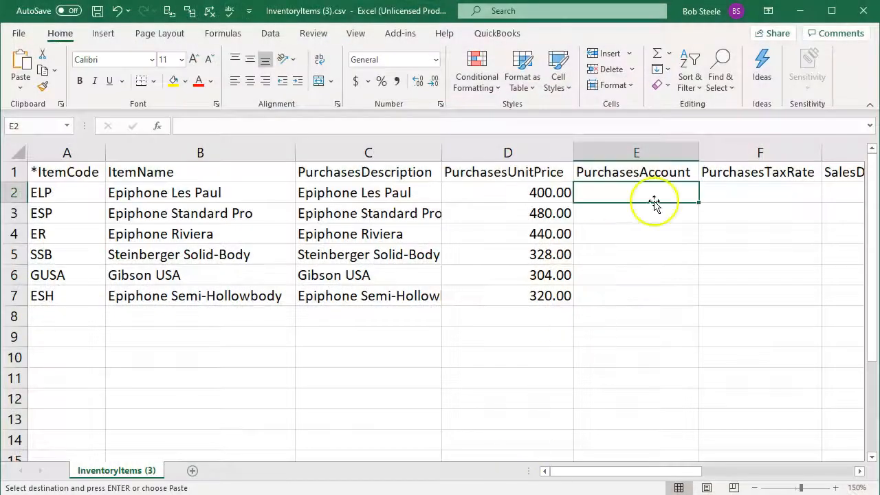
{"action": "type", "text": "140"}
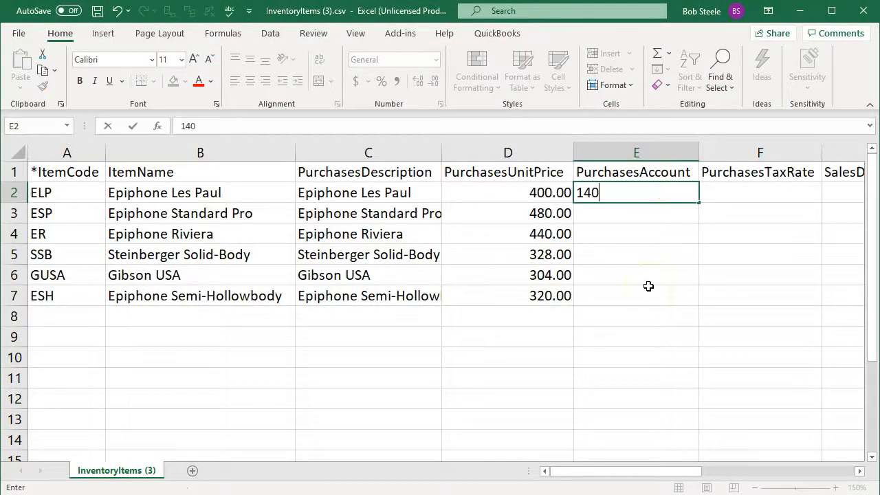
{"action": "type", "text": "0"}
{"action": "key", "text": "Return"}
{"action": "left_click", "coordinate": [682, 193]}
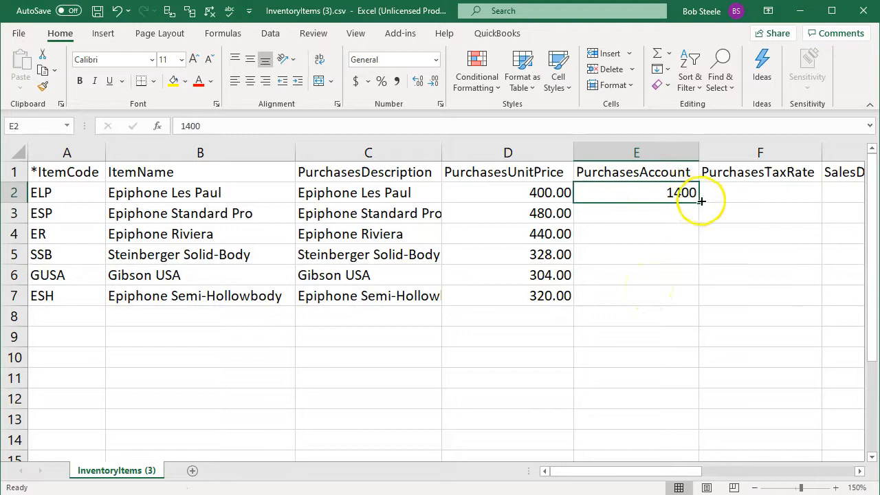
{"action": "key", "text": "ctrl+c"}
{"action": "left_click_drag", "start_coordinate": [673, 212], "coordinate": [669, 298]}
{"action": "key", "text": "ctrl+v"}
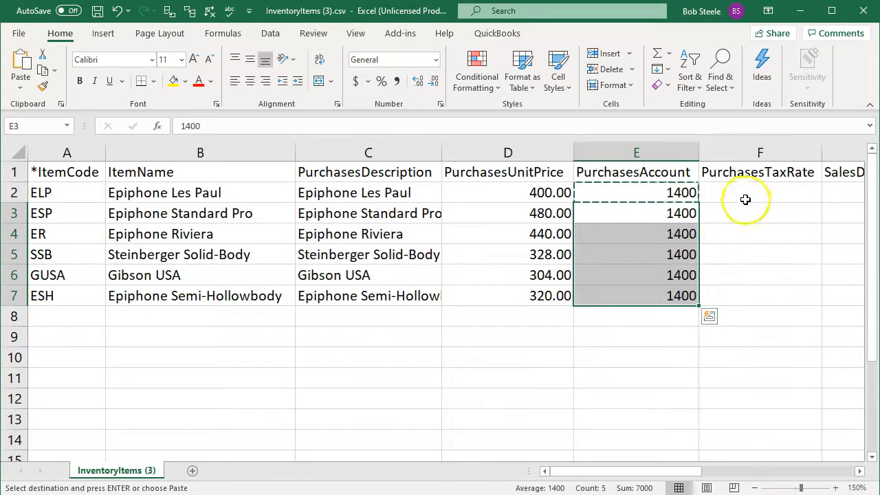
- Copy the sales descriptions in B2:B7 of Inventory Item.xlsx into the template's SalesDescription column from G2 and autofit column G
{"action": "left_click", "coordinate": [747, 193]}
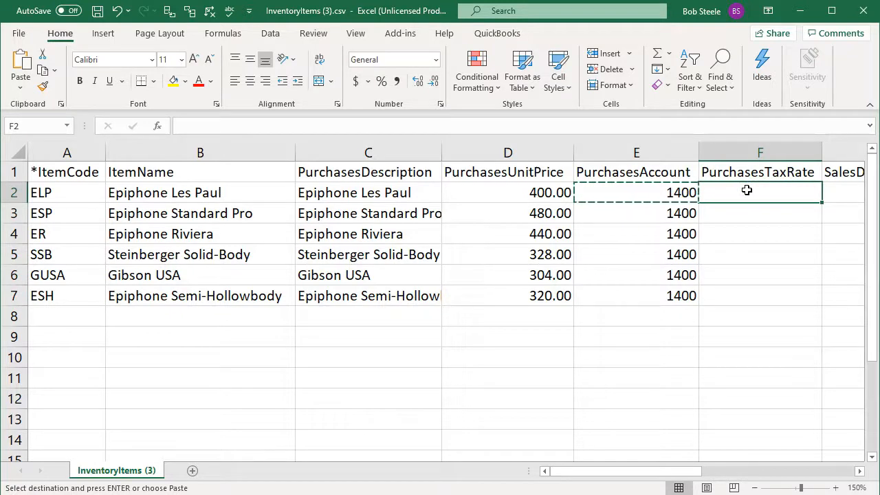
{"action": "key", "text": "Right"}
{"action": "key", "text": "Right"}
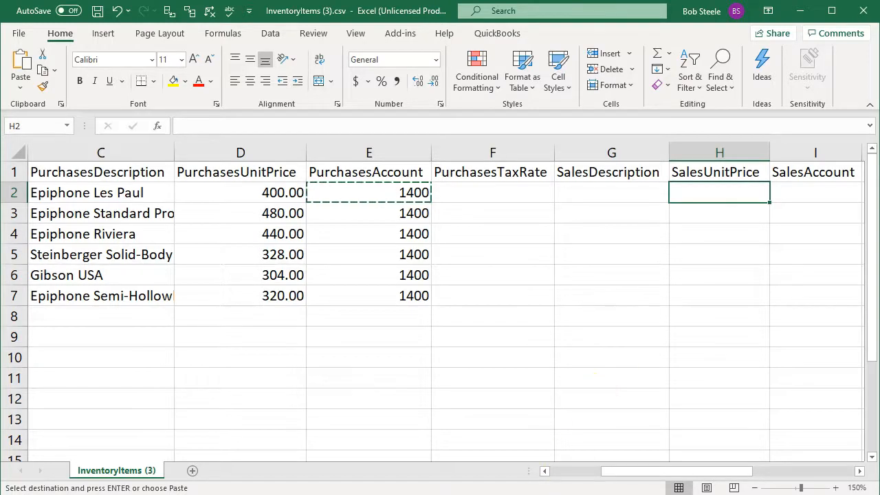
{"action": "left_click", "coordinate": [369, 478]}
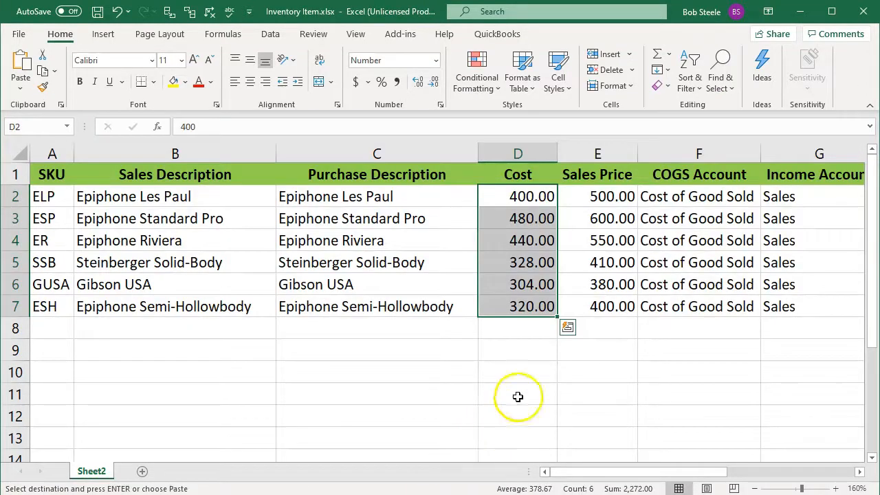
{"action": "left_click_drag", "start_coordinate": [218, 205], "coordinate": [220, 309]}
{"action": "key", "text": "ctrl+c"}
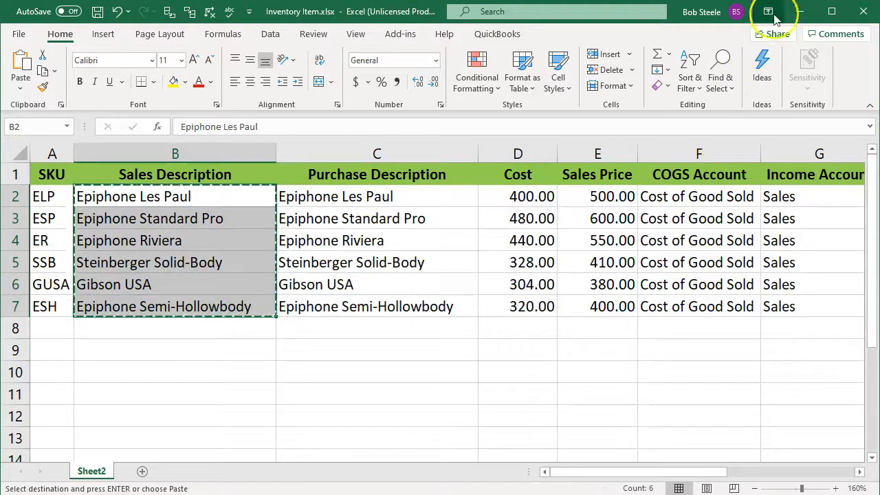
{"action": "left_click", "coordinate": [800, 11]}
{"action": "left_click", "coordinate": [728, 195]}
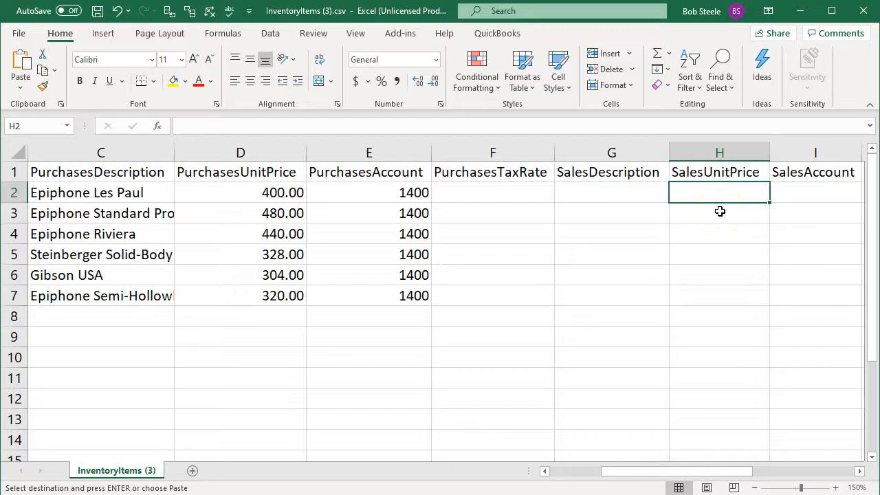
{"action": "key", "text": "Left"}
{"action": "key", "text": "ctrl+v"}
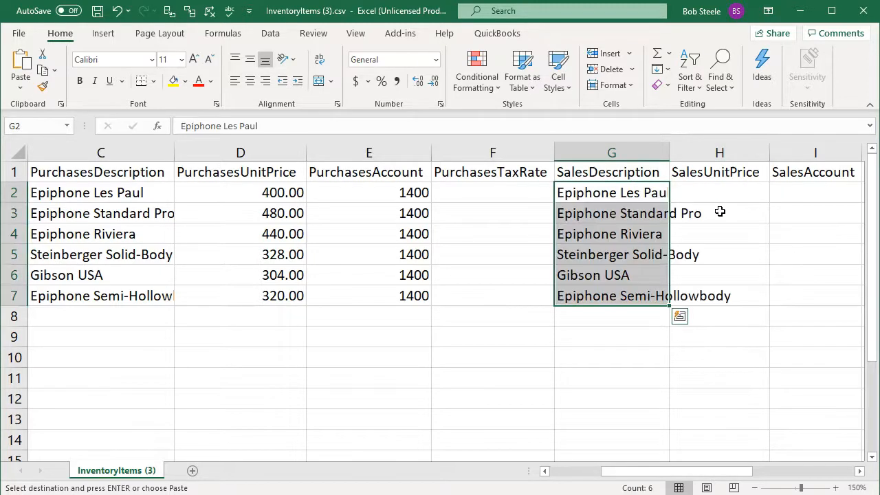
{"action": "double_click", "coordinate": [669, 152]}
- Copy the sales prices in E2:E7 of Inventory Item.xlsx and paste them into the template's SalesUnitPrice column starting at H2
{"action": "left_click", "coordinate": [720, 198]}
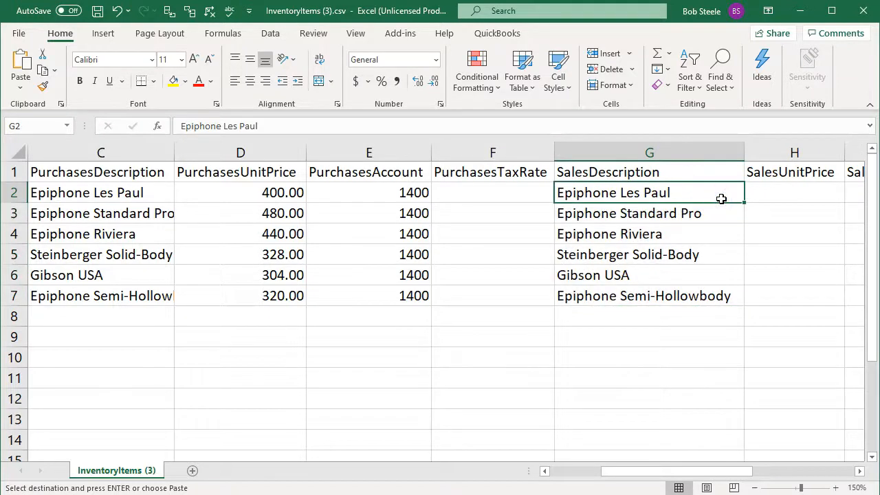
{"action": "key", "text": "Right"}
{"action": "key", "text": "Right"}
{"action": "key", "text": "Left"}
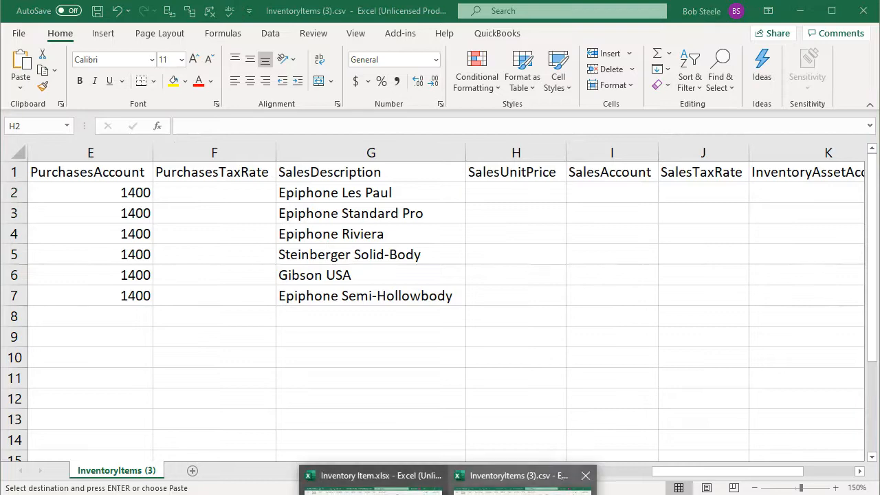
{"action": "left_click", "coordinate": [364, 481]}
{"action": "left_click_drag", "start_coordinate": [598, 197], "coordinate": [614, 307]}
{"action": "key", "text": "ctrl+c"}
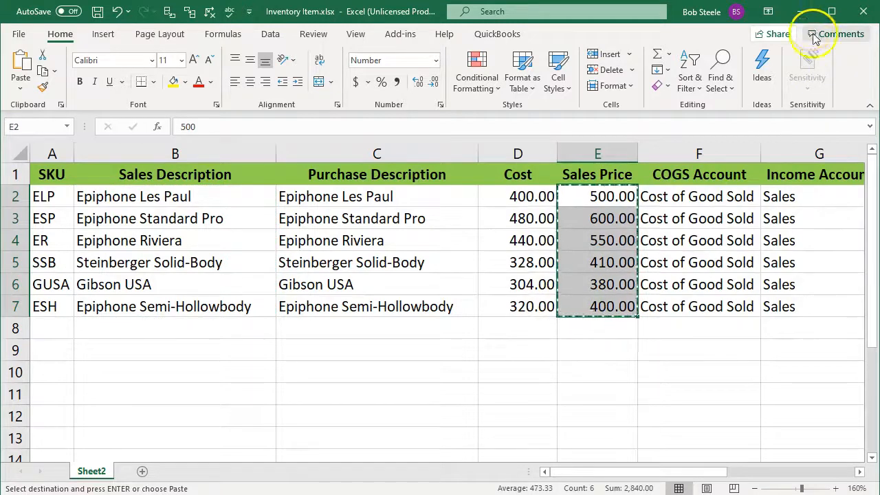
{"action": "left_click", "coordinate": [801, 12]}
{"action": "key", "text": "ctrl+v"}
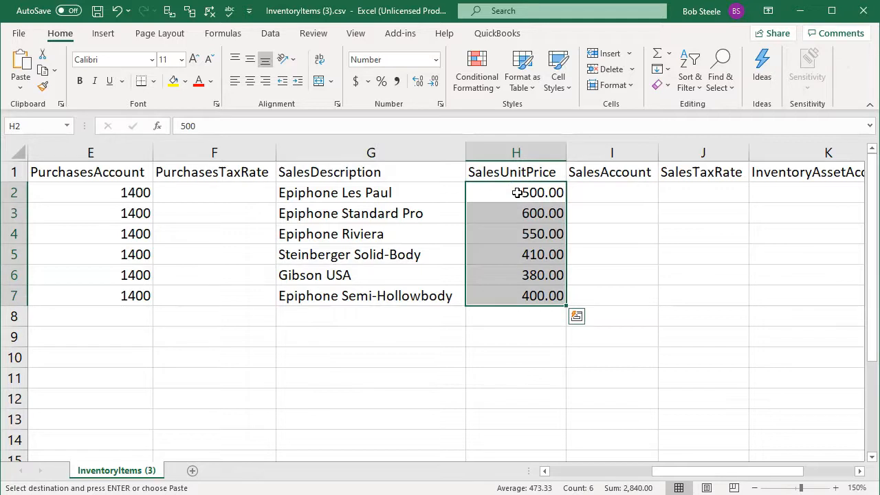
- Select the first SalesAccount cell, I2, then switch to Xero's chart of accounts and look up the Merchandise account's code among the revenue accounts
{"action": "key", "text": "Right"}
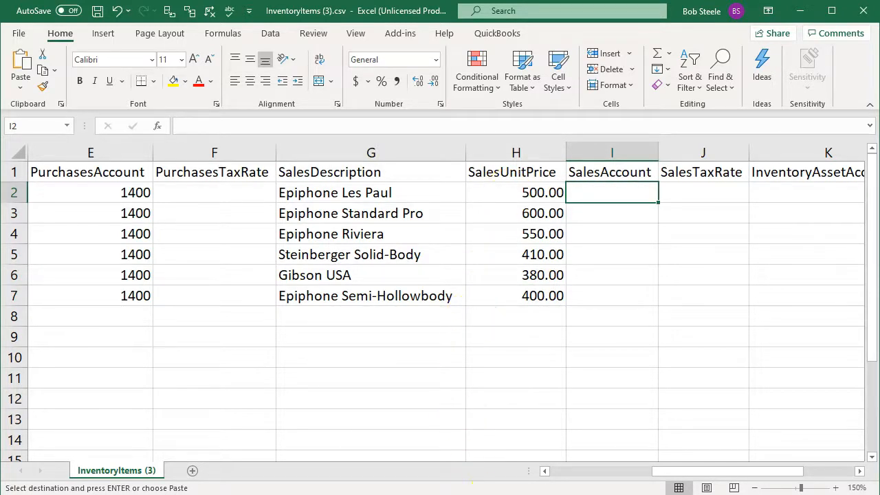
{"action": "mouse_move", "coordinate": [574, 494]}
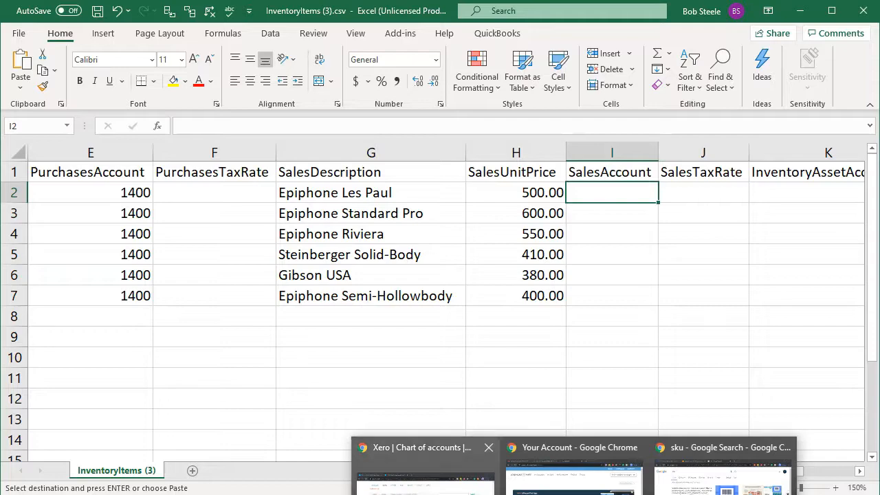
{"action": "left_click", "coordinate": [423, 467]}
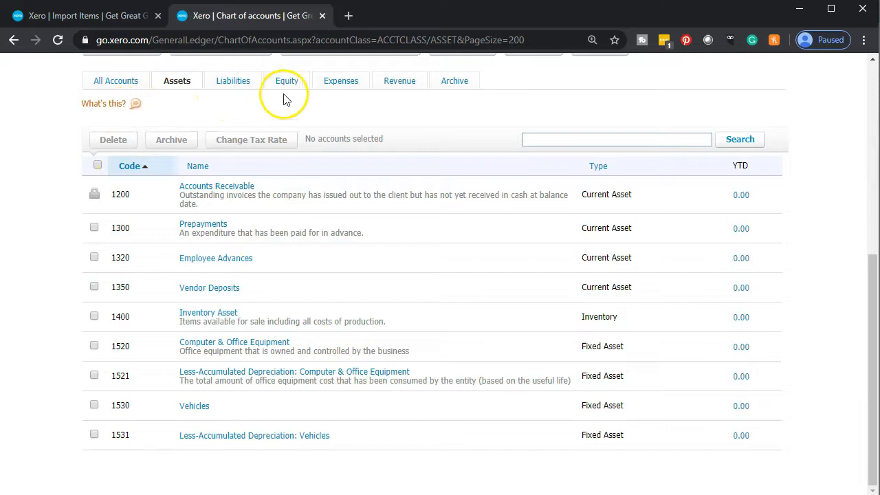
{"action": "left_click", "coordinate": [395, 81]}
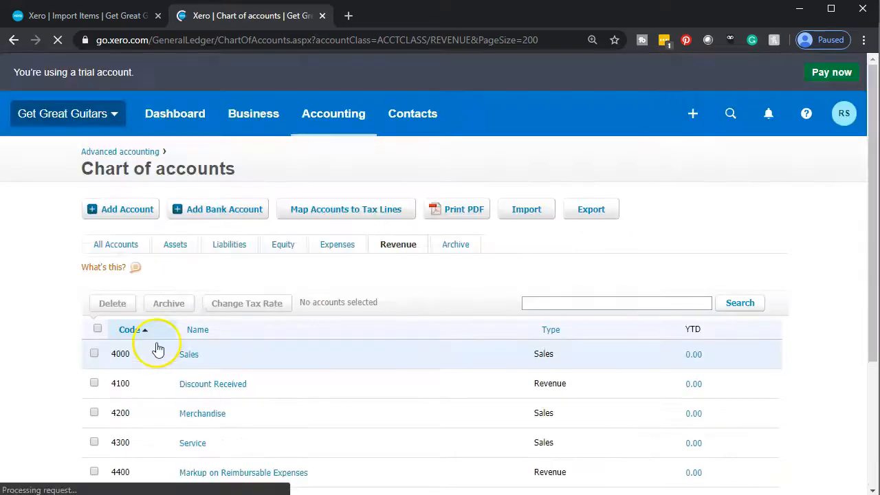
{"action": "scroll", "coordinate": [47, 355], "scroll_direction": "down", "scroll_amount": 3}
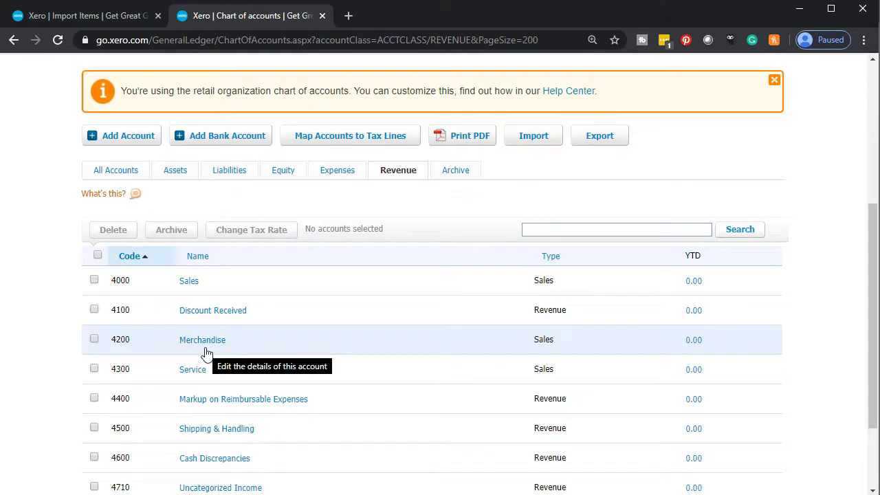
- Switch back to the InventoryItems (3).csv template, enter 4200 as the SalesAccount in I2 and copy it down to I3:I7
{"action": "left_click", "coordinate": [447, 494]}
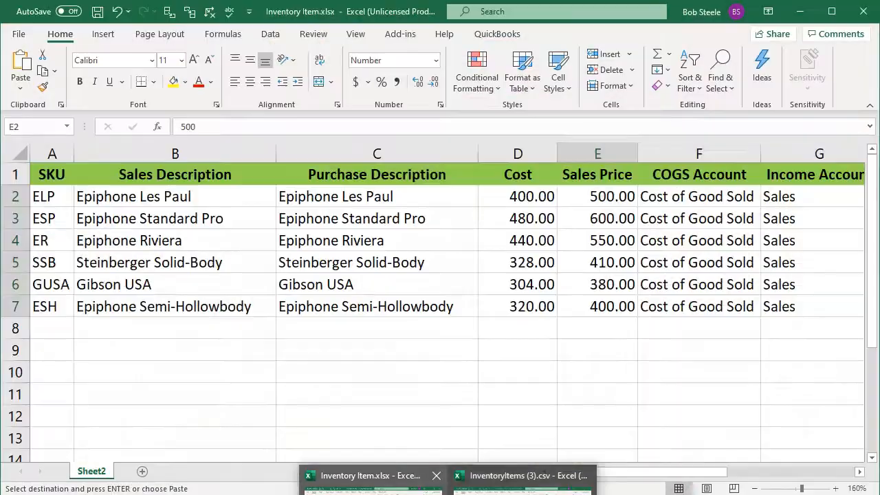
{"action": "left_click", "coordinate": [530, 490]}
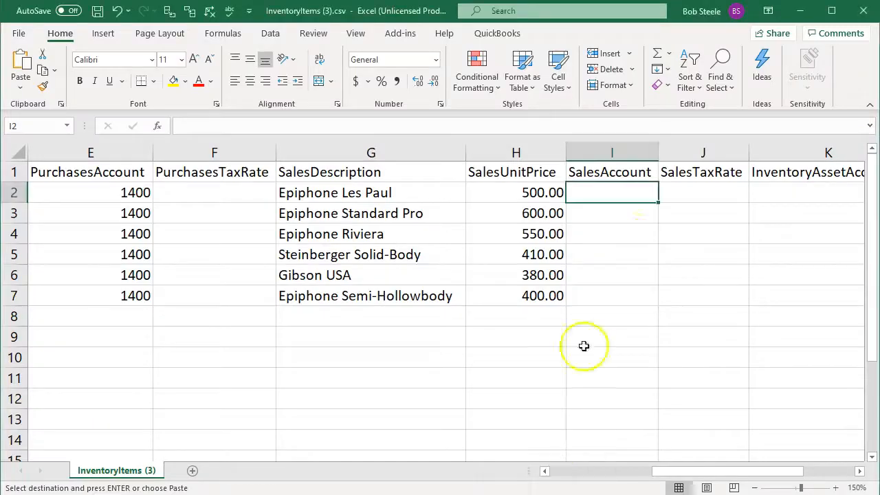
{"action": "type", "text": "4200"}
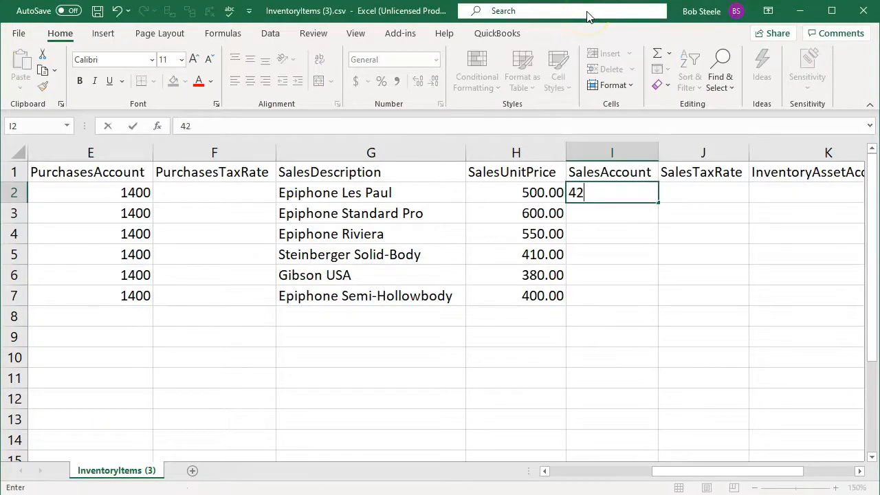
{"action": "key", "text": "Return"}
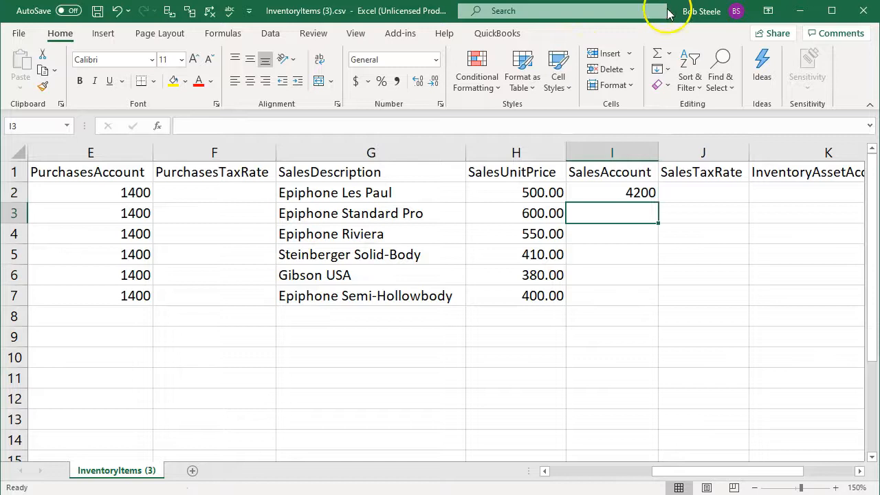
{"action": "left_click", "coordinate": [637, 193]}
{"action": "key", "text": "ctrl+c"}
{"action": "left_click_drag", "start_coordinate": [612, 217], "coordinate": [614, 297]}
{"action": "key", "text": "ctrl+v"}
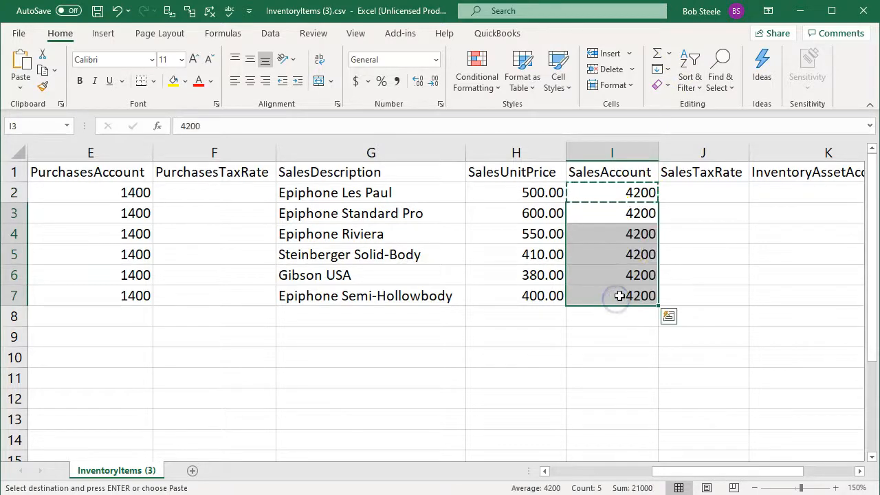
- Select the template's first SalesTaxRate cell, J2, then switch to Inventory Item.xlsx and check its Sales Tax Code column
{"action": "left_click", "coordinate": [703, 199]}
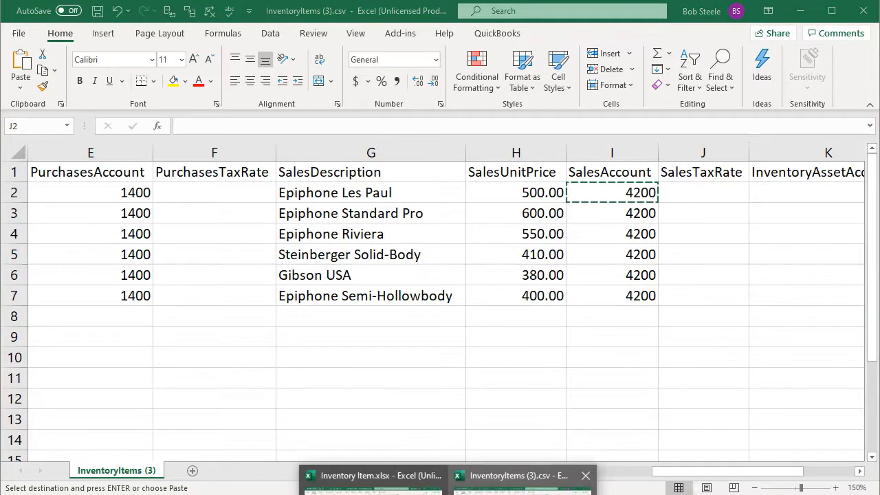
{"action": "left_click", "coordinate": [371, 481]}
{"action": "left_click", "coordinate": [519, 475]}
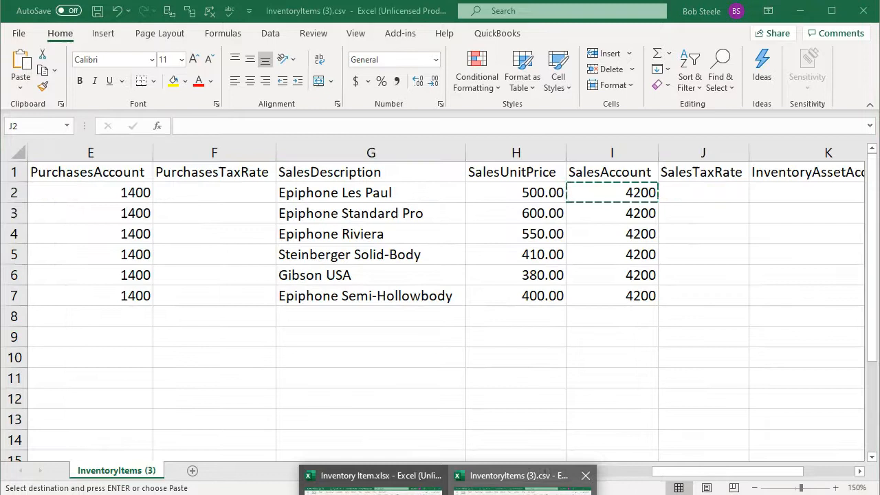
{"action": "left_click", "coordinate": [371, 476]}
{"action": "left_click", "coordinate": [524, 289]}
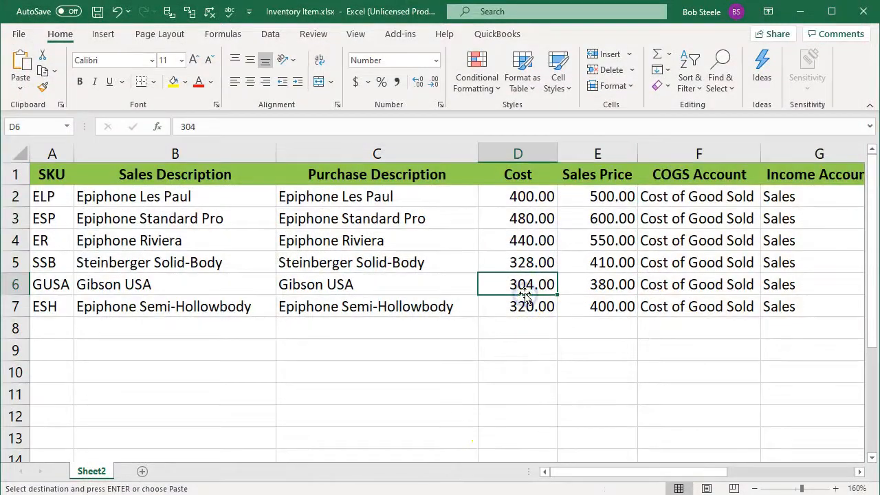
{"action": "key", "text": "Right"}
{"action": "key", "text": "Right"}
{"action": "key", "text": "Right"}
{"action": "key", "text": "Right"}
{"action": "key", "text": "Right"}
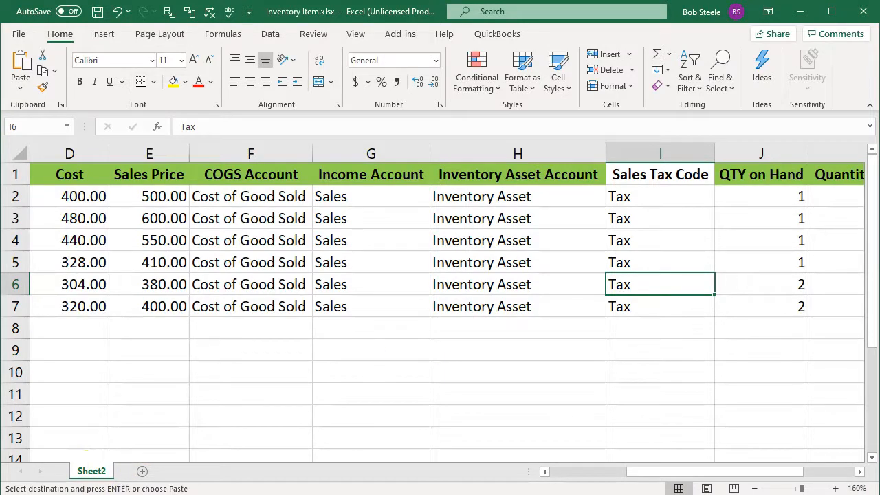
- Return to the InventoryItems (3).csv template, enter .095 as the SalesTaxRate in J2 and copy it down to J3:J7
{"action": "left_click", "coordinate": [798, 11]}
{"action": "left_click", "coordinate": [704, 198]}
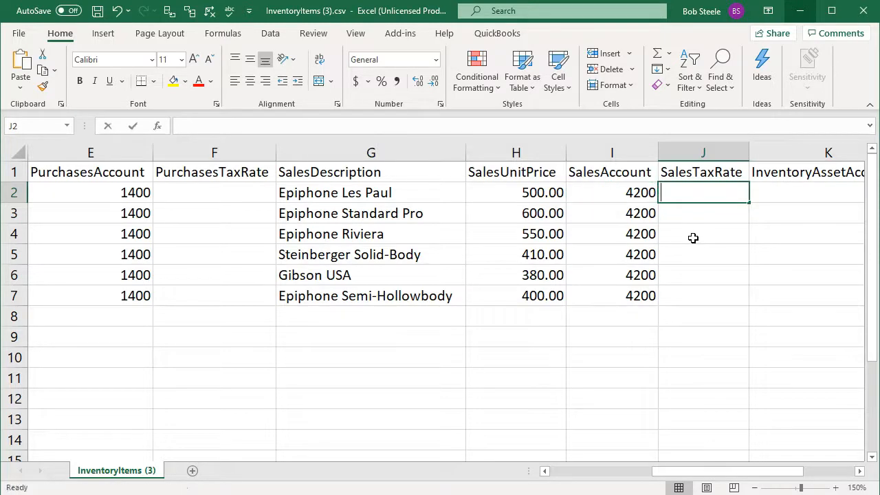
{"action": "type", "text": ".095"}
{"action": "key", "text": "Return"}
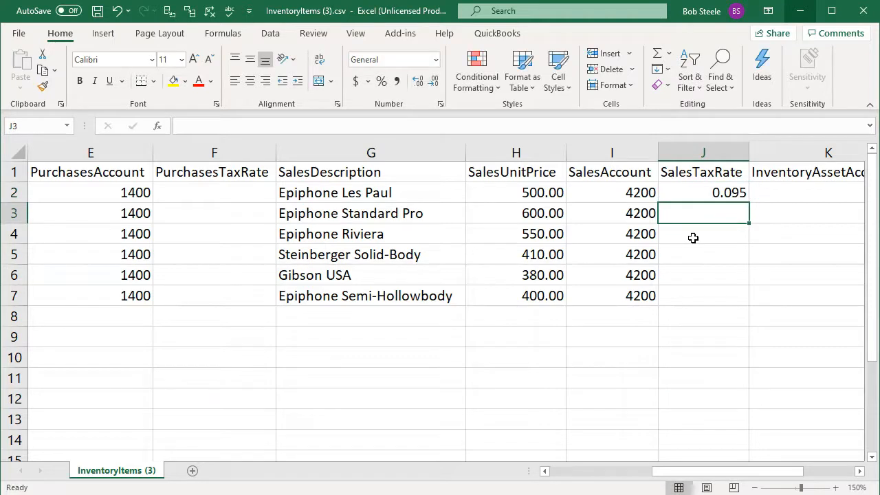
{"action": "key", "text": "Up"}
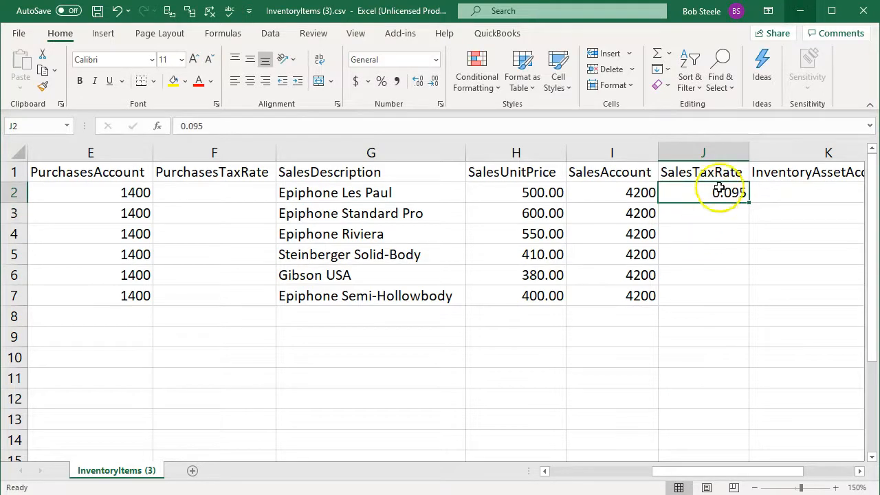
{"action": "key", "text": "ctrl+c"}
{"action": "left_click_drag", "start_coordinate": [736, 219], "coordinate": [713, 287]}
{"action": "key", "text": "ctrl+v"}
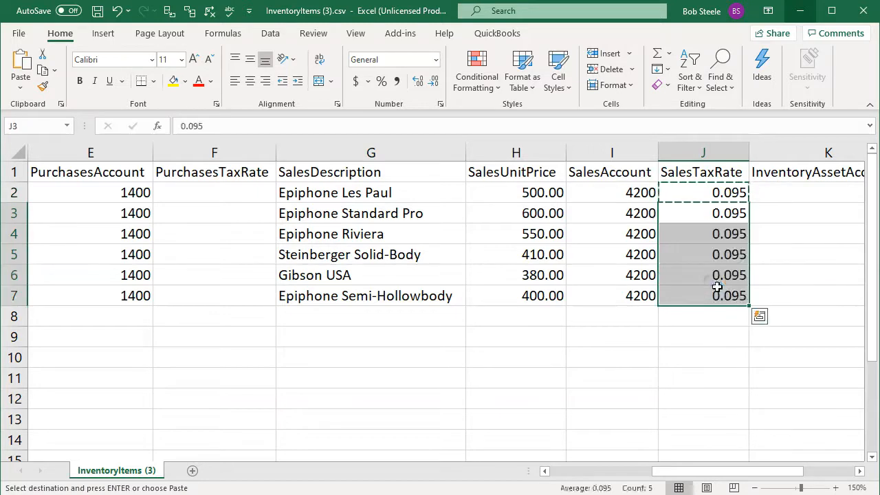
- Go to the template's InventoryAssetAccount column, then look back along row 2 to check the account code used under PurchasesAccount
{"action": "left_click", "coordinate": [667, 226]}
{"action": "key", "text": "Right"}
{"action": "key", "text": "Right"}
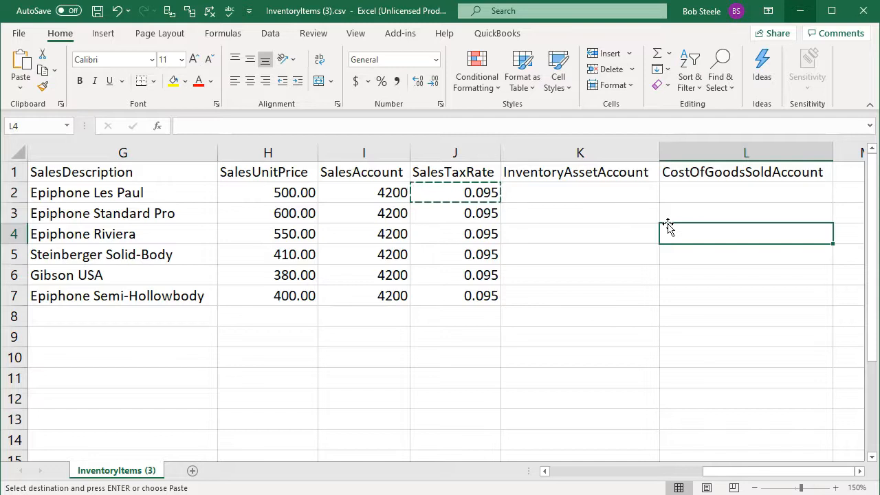
{"action": "key", "text": "Up"}
{"action": "key", "text": "Up"}
{"action": "key", "text": "Left"}
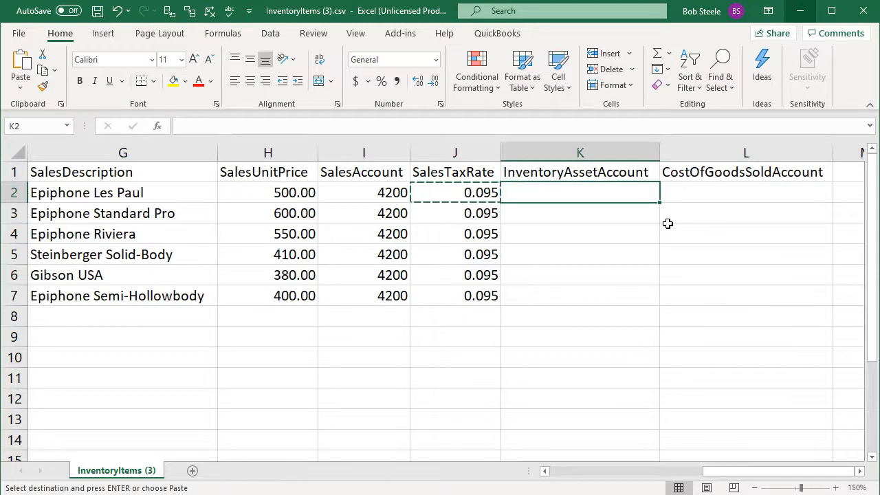
{"action": "key", "text": "Left"}
{"action": "key", "text": "Left"}
{"action": "key", "text": "Left"}
{"action": "key", "text": "Left"}
{"action": "key", "text": "Left"}
{"action": "key", "text": "Left"}
{"action": "key", "text": "Left"}
{"action": "key", "text": "Left"}
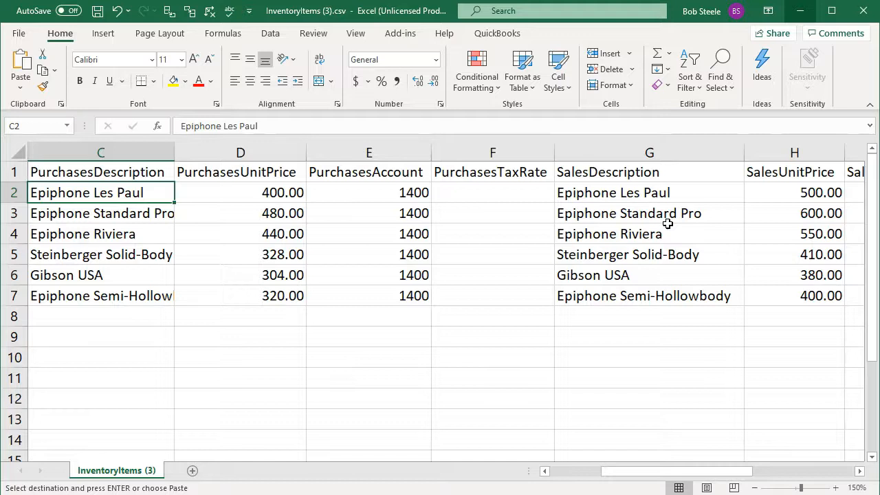
{"action": "key", "text": "Right"}
{"action": "key", "text": "Right"}
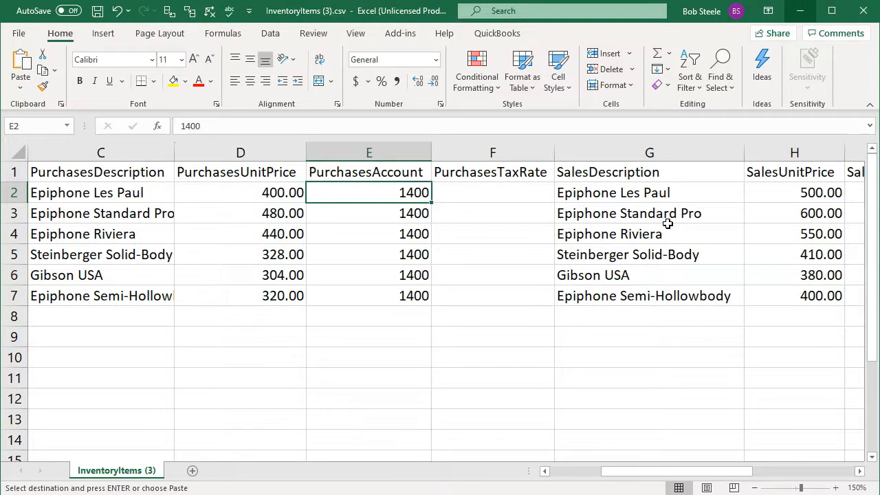
- Enter 1400 as the InventoryAssetAccount for the Epiphone Les Paul in K2
{"action": "key", "text": "Right"}
{"action": "key", "text": "Right"}
{"action": "key", "text": "Right"}
{"action": "key", "text": "Right"}
{"action": "key", "text": "Right"}
{"action": "key", "text": "Right"}
{"action": "key", "text": "Right"}
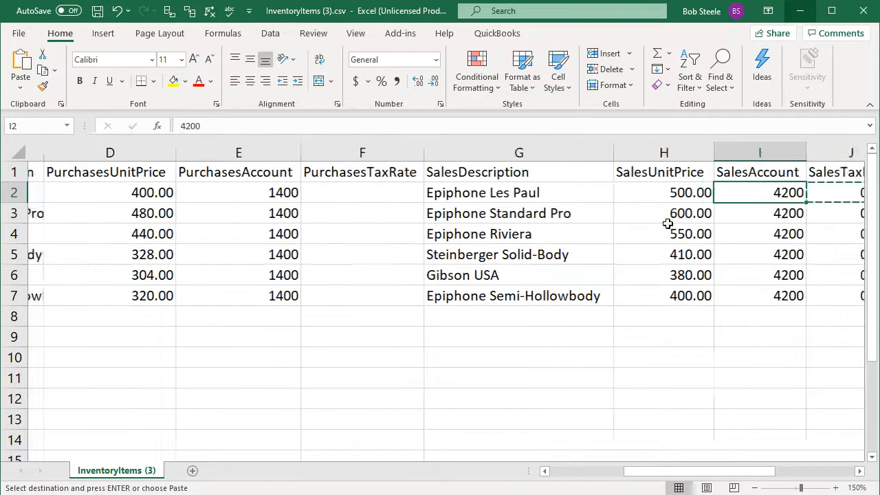
{"action": "key", "text": "Left"}
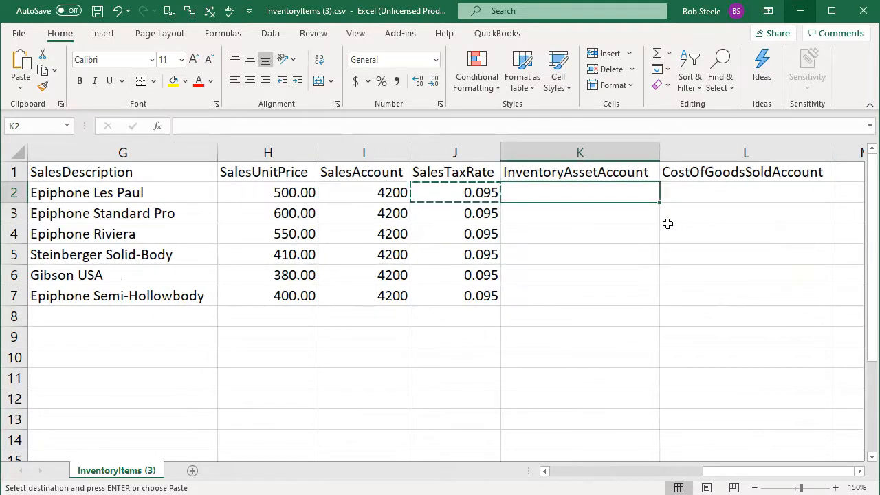
{"action": "type", "text": "1400"}
{"action": "key", "text": "Return"}
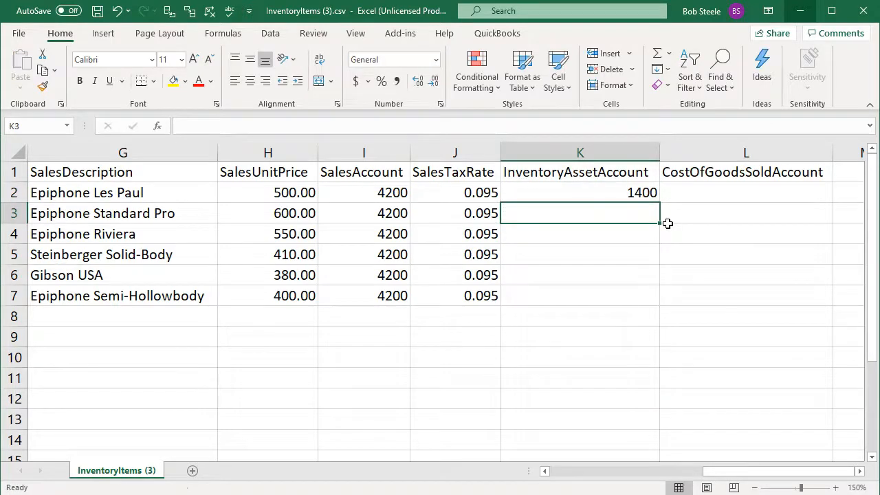
- Copy the InventoryAssetAccount code 1400 from K2 down to K3:K7
{"action": "left_click", "coordinate": [645, 191]}
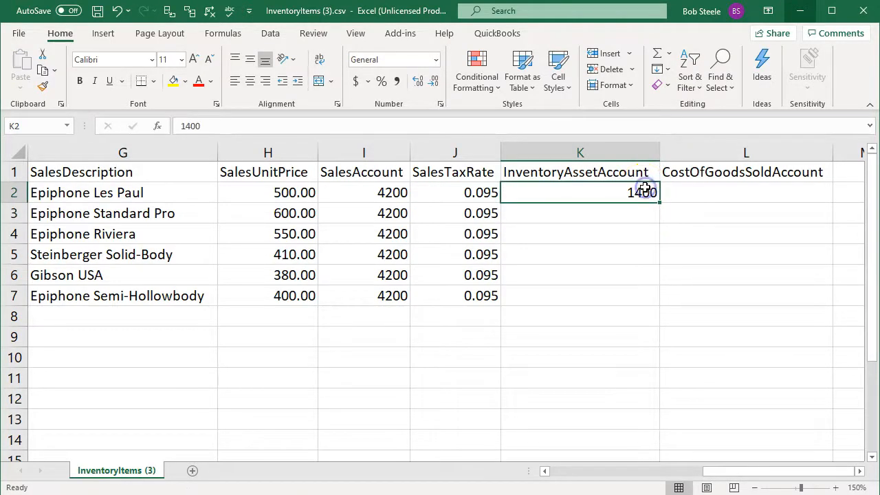
{"action": "key", "text": "ctrl+c"}
{"action": "left_click_drag", "start_coordinate": [630, 209], "coordinate": [634, 289]}
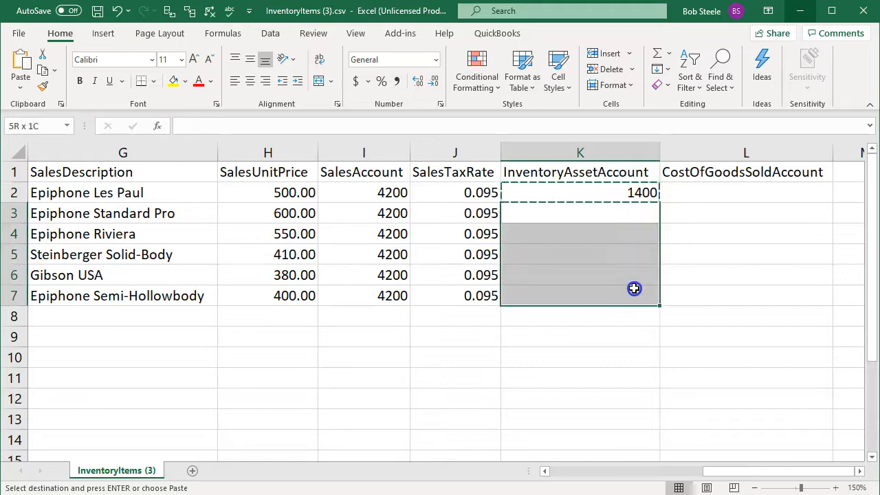
{"action": "key", "text": "ctrl+v"}
- Select the first CostOfGoodsSoldAccount cell, L2, then switch to Xero's chart of accounts and look up the Cost of Goods Sold code among the expense accounts
{"action": "left_click", "coordinate": [751, 191]}
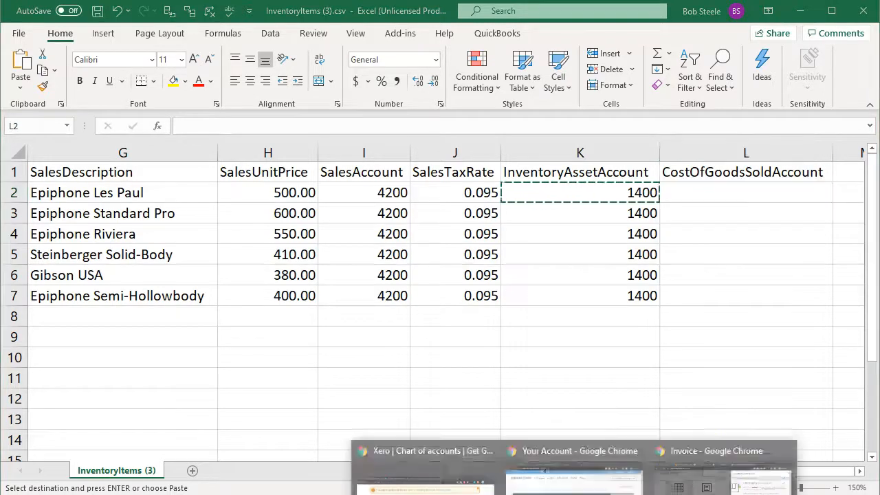
{"action": "left_click", "coordinate": [423, 470]}
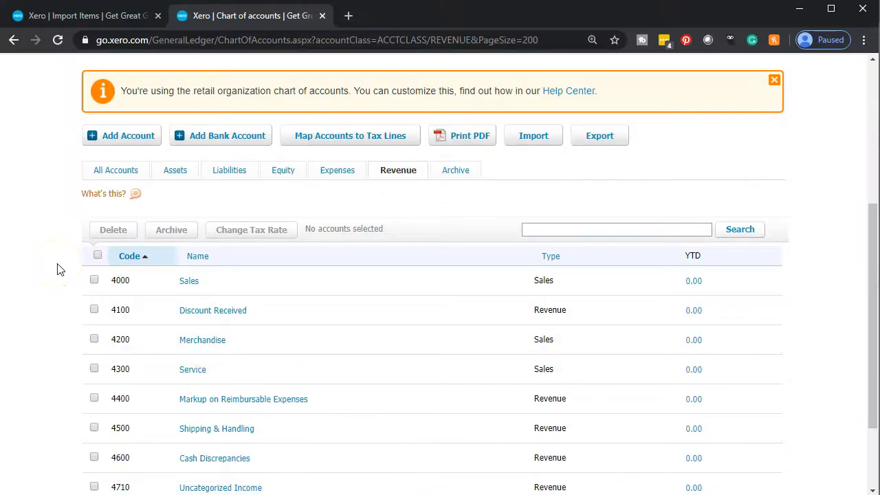
{"action": "left_click", "coordinate": [335, 174]}
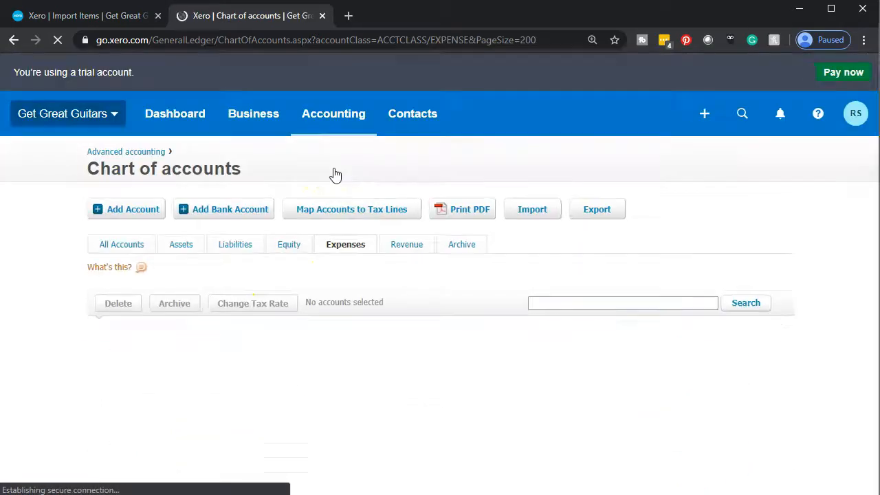
{"action": "scroll", "coordinate": [197, 415], "scroll_direction": "down", "scroll_amount": 2}
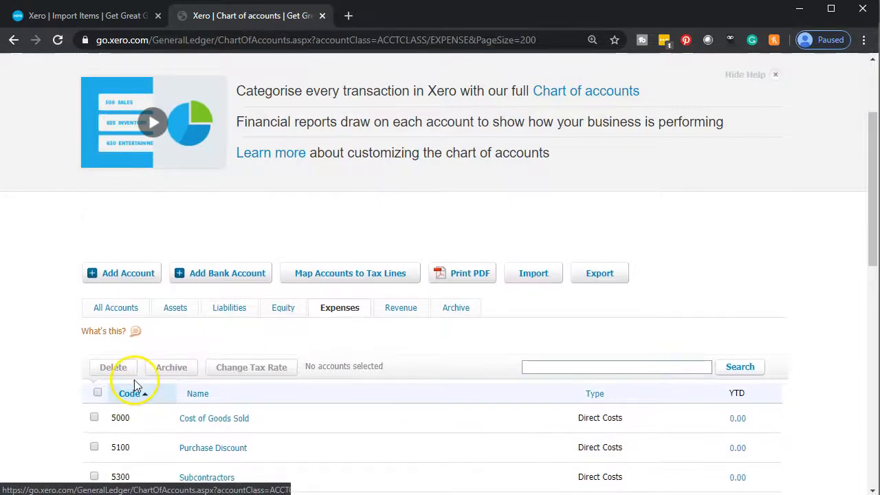
{"action": "scroll", "coordinate": [136, 384], "scroll_direction": "down", "scroll_amount": 1}
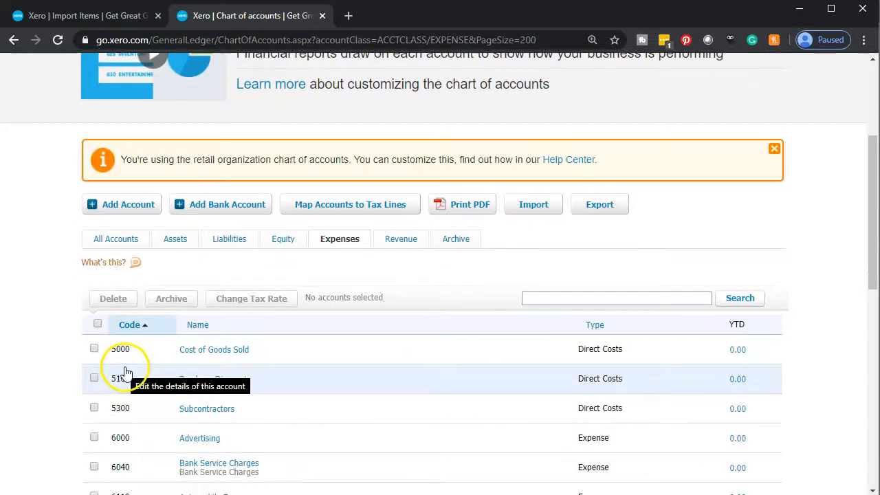
- Return to the InventoryItems (3).csv template and enter 5000 as the CostOfGoodsSoldAccount for the Epiphone Les Paul in L2
{"action": "left_click", "coordinate": [795, 14]}
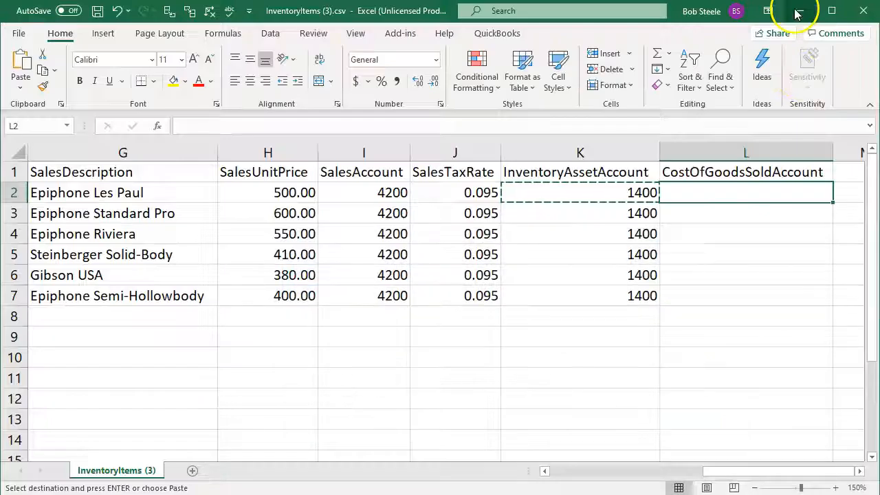
{"action": "type", "text": "5000"}
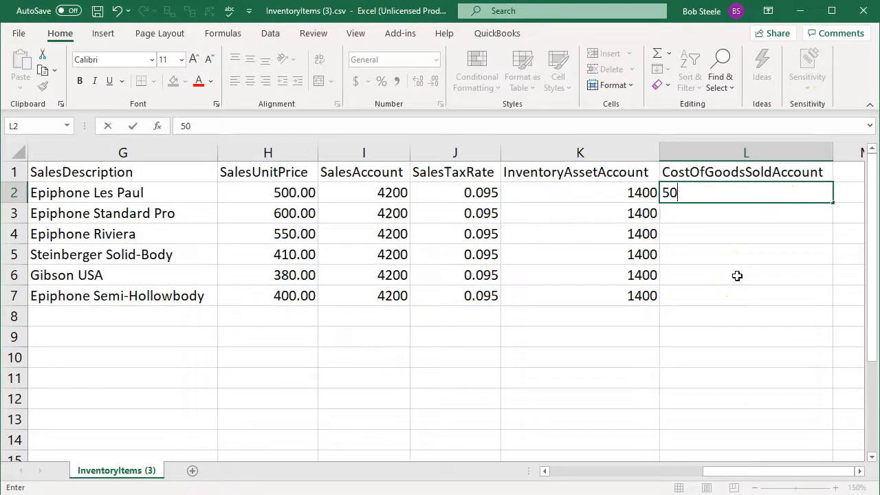
{"action": "key", "text": "Return"}
{"action": "key", "text": "Up"}
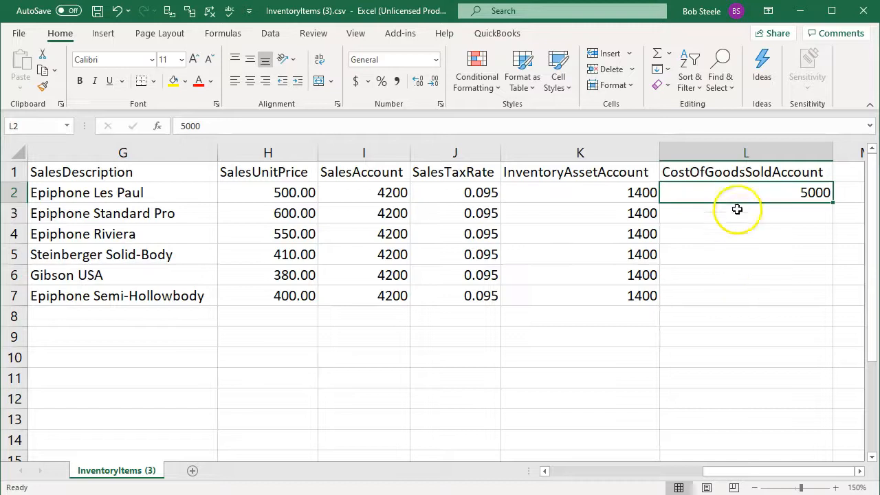
{"action": "key", "text": "ctrl+c"}
{"action": "left_click_drag", "start_coordinate": [743, 210], "coordinate": [743, 294]}
{"action": "right_click", "coordinate": [743, 294]}
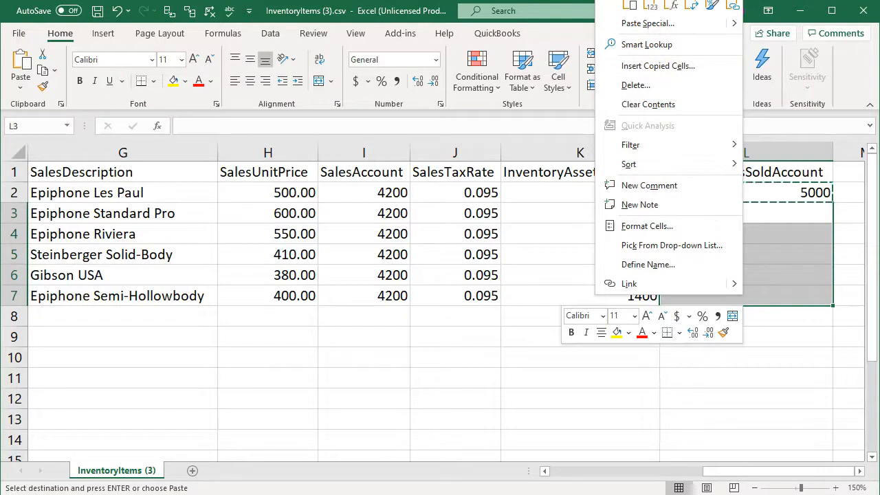
{"action": "key", "text": "Escape"}
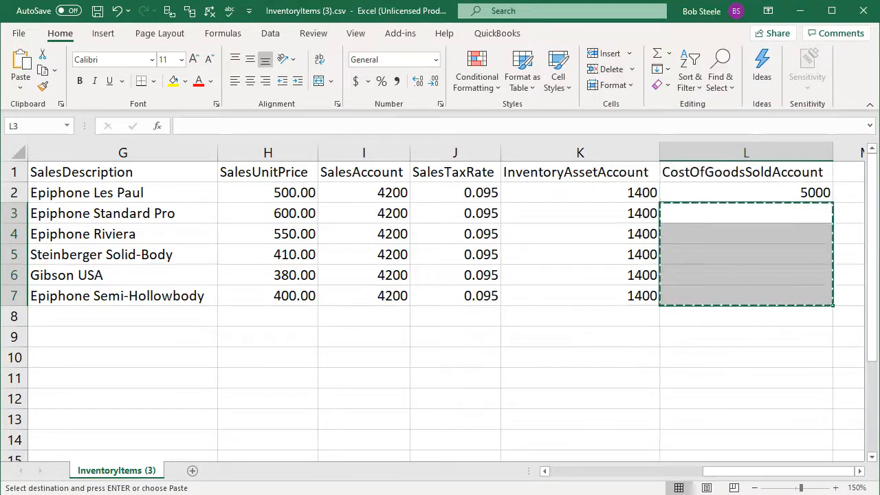
- Copy the CostOfGoodsSoldAccount code 5000 from L2 down to L3:L7
{"action": "left_click", "coordinate": [764, 191]}
{"action": "key", "text": "ctrl+c"}
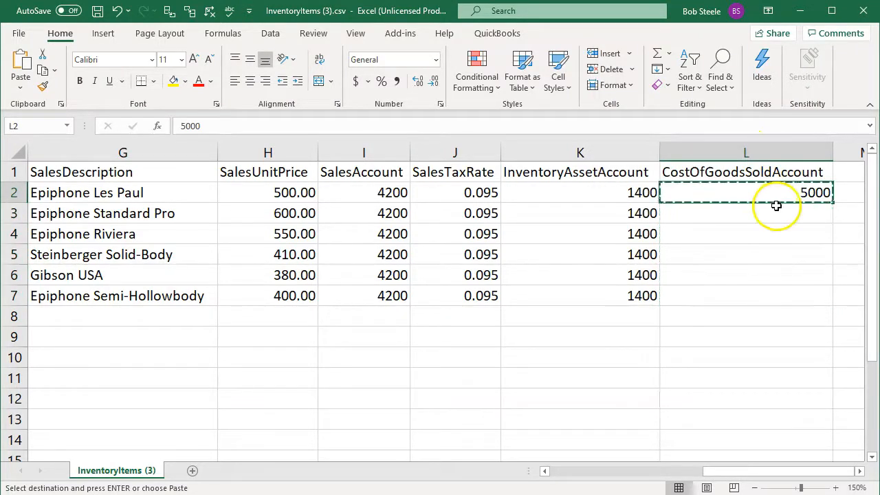
{"action": "left_click_drag", "start_coordinate": [778, 209], "coordinate": [771, 291]}
{"action": "key", "text": "ctrl+v"}
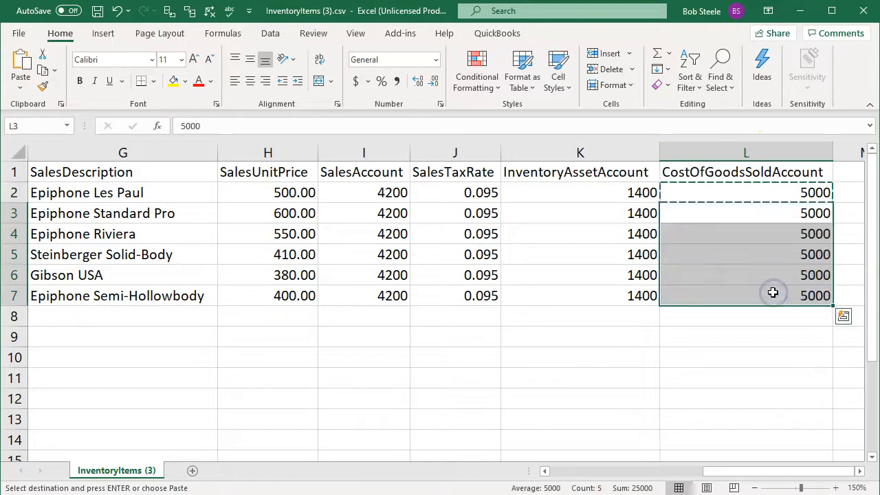
- Review the filled template columns along row 7, from CostOfGoodsSoldAccount back to ItemCode
{"action": "left_click", "coordinate": [766, 293]}
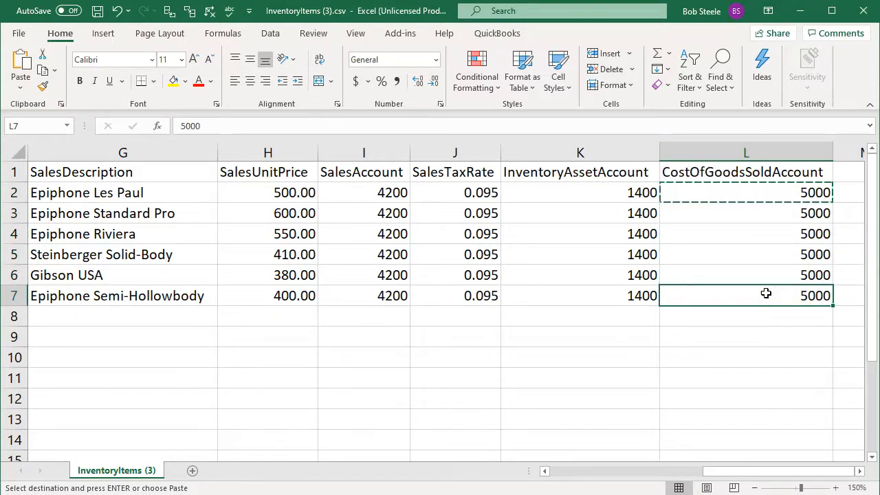
{"action": "key", "text": "Left"}
{"action": "key", "text": "Left"}
{"action": "key", "text": "Left"}
{"action": "key", "text": "Left"}
{"action": "key", "text": "Left"}
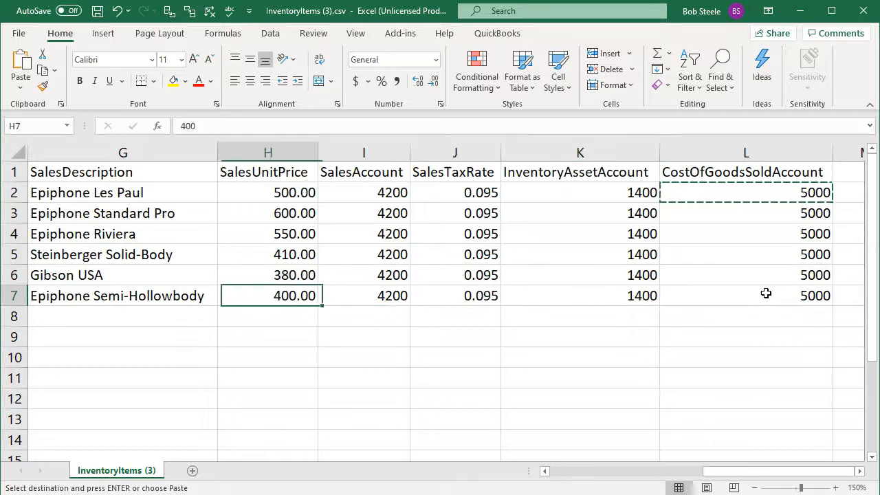
{"action": "key", "text": "Left"}
{"action": "key", "text": "Left"}
{"action": "key", "text": "Left"}
{"action": "key", "text": "Left"}
{"action": "key", "text": "Left"}
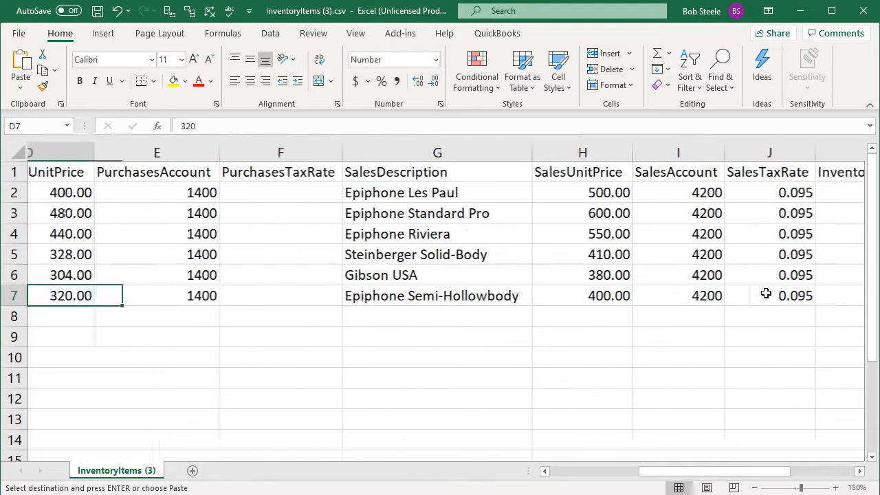
{"action": "key", "text": "Left"}
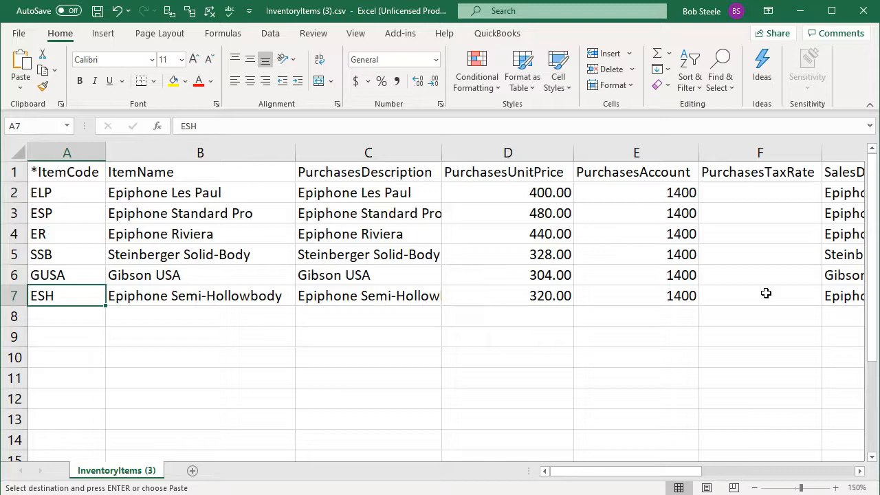
{"action": "left_click", "coordinate": [781, 292]}
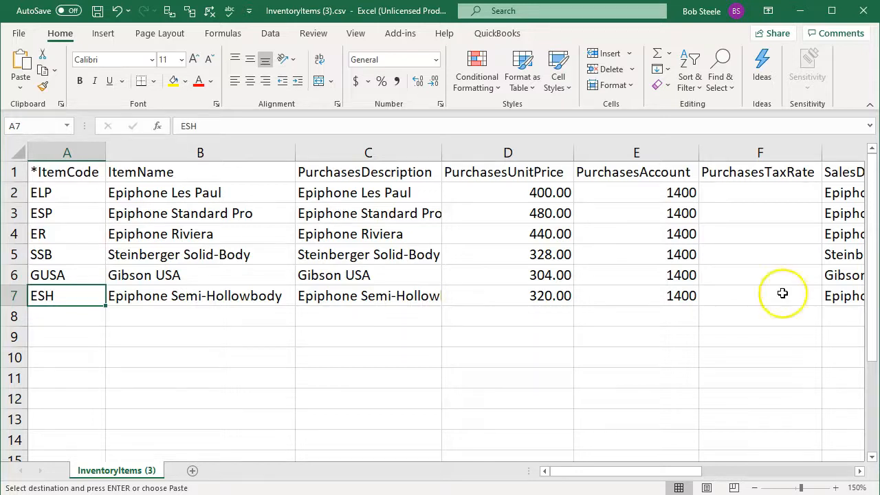
{"action": "left_click", "coordinate": [781, 328]}
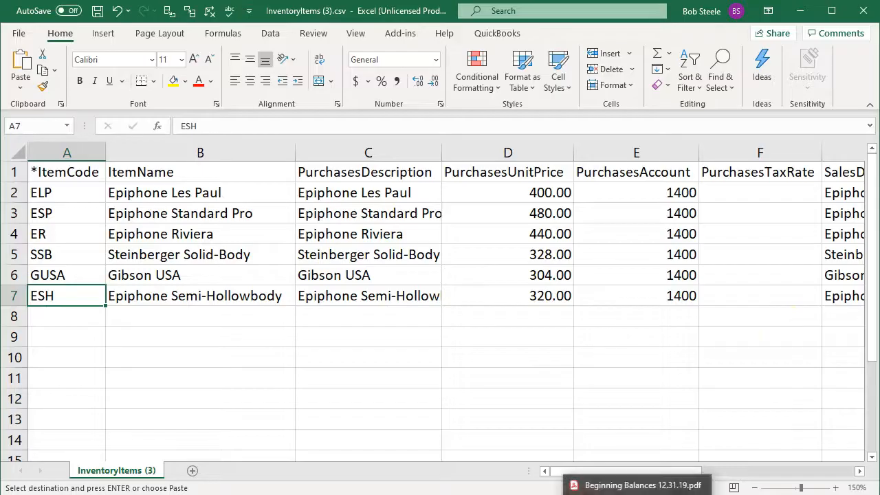
- Switch to Beginning Balances 12.31.19.pdf in Acrobat Reader, check the Inventory Asset balance, and return to the InventoryItems (3).csv template
{"action": "left_click", "coordinate": [629, 486]}
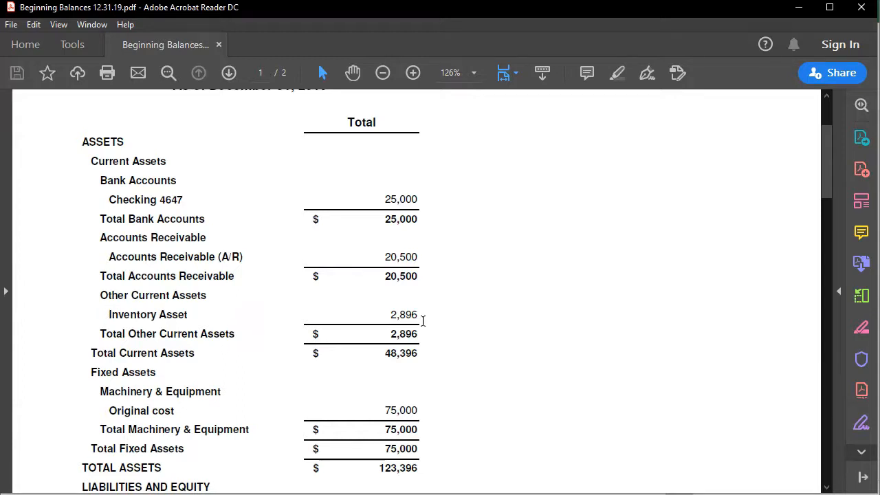
{"action": "left_click", "coordinate": [428, 392]}
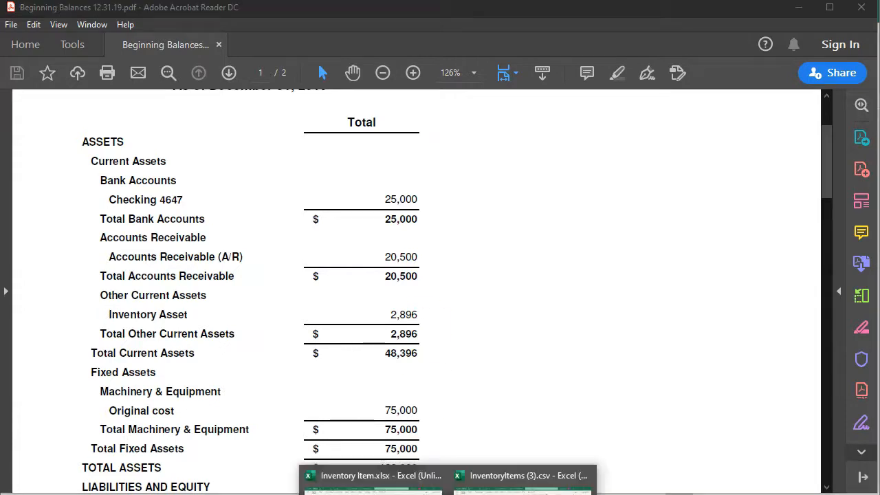
{"action": "left_click", "coordinate": [522, 481]}
- Review the template's columns from PurchasesUnitPrice across to the end of the sheet's data past CostOfGoodsSoldAccount
{"action": "left_click", "coordinate": [554, 316]}
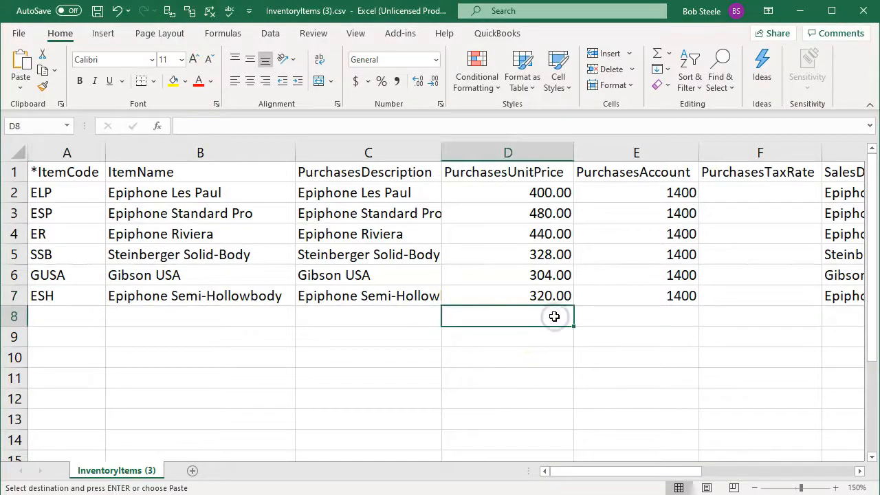
{"action": "key", "text": "Right"}
{"action": "key", "text": "Right"}
{"action": "key", "text": "Right"}
{"action": "key", "text": "Right"}
{"action": "key", "text": "Right"}
{"action": "key", "text": "Right"}
{"action": "key", "text": "Right"}
{"action": "key", "text": "Right"}
{"action": "key", "text": "Right"}
{"action": "key", "text": "Right"}
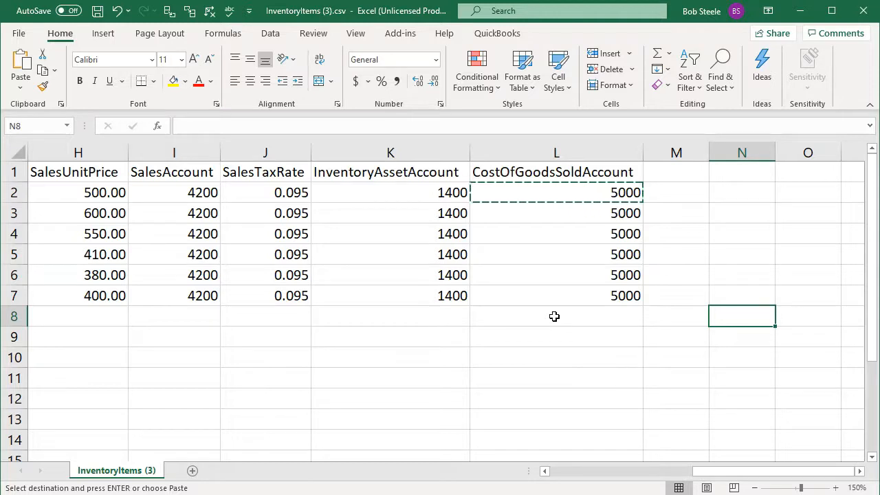
- Recheck the Inventory Asset line in Beginning Balances 12.31.19.pdf and go back to the template in Excel
{"action": "left_click", "coordinate": [542, 493]}
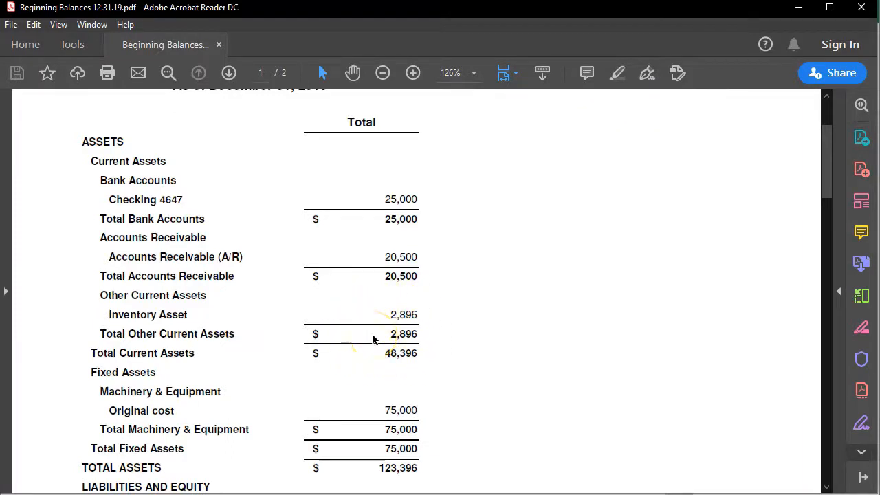
{"action": "left_click", "coordinate": [797, 7]}
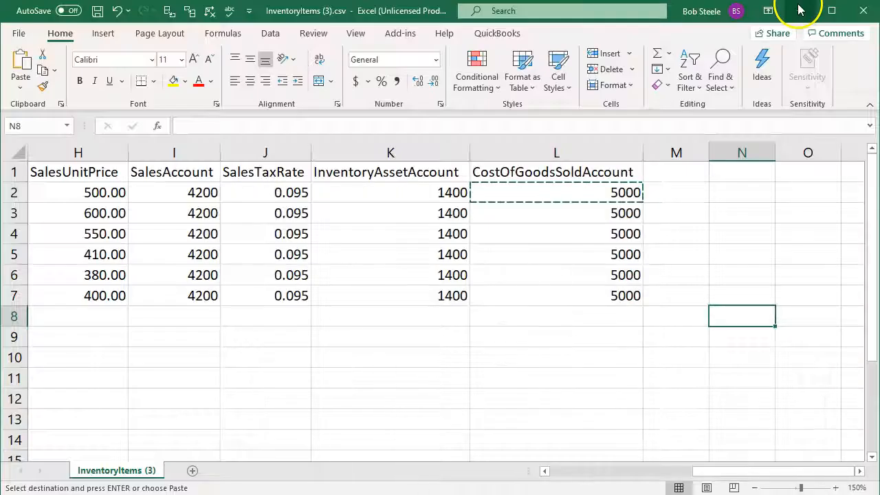
- Save the completed InventoryItems (3).csv import template
{"action": "left_click", "coordinate": [448, 335]}
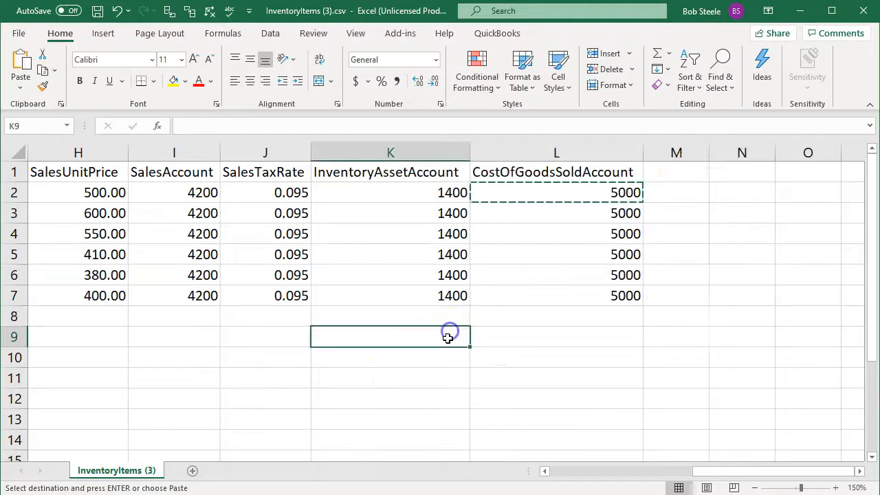
{"action": "left_click", "coordinate": [97, 11]}
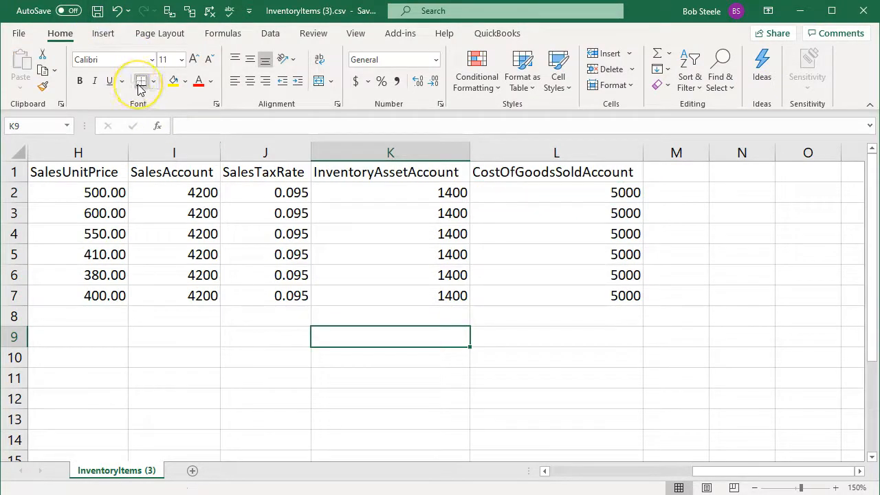